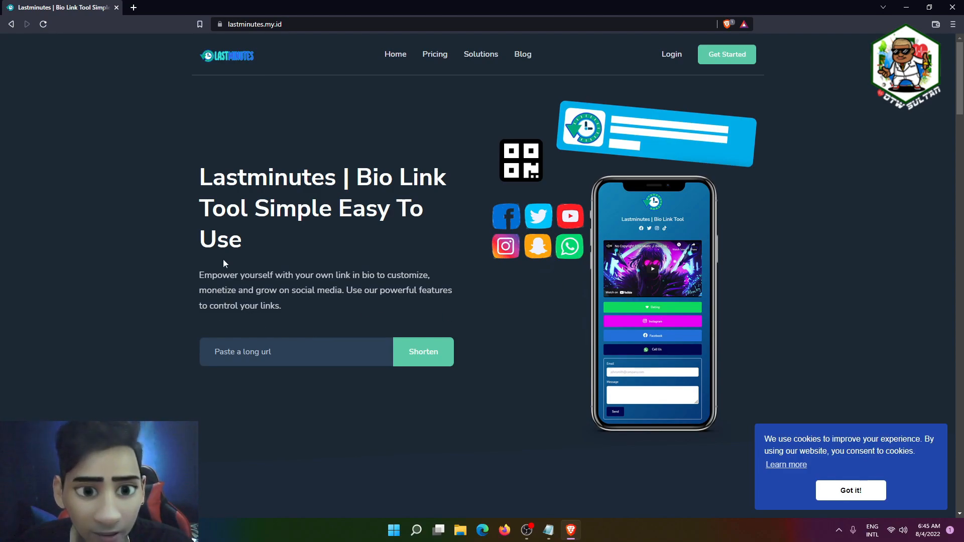
Look over the home page and the pricing plans, and view the registration form for the Free plan
scroll(258, 331, "down", 2)
scroll(258, 331, "up", 2)
left_click(267, 361)
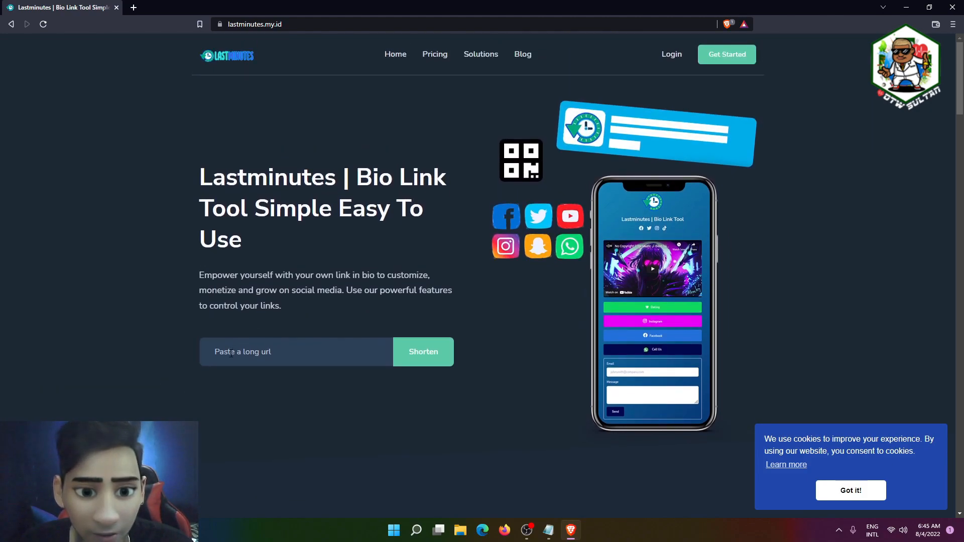
scroll(342, 344, "down", 3)
scroll(336, 335, "up", 3)
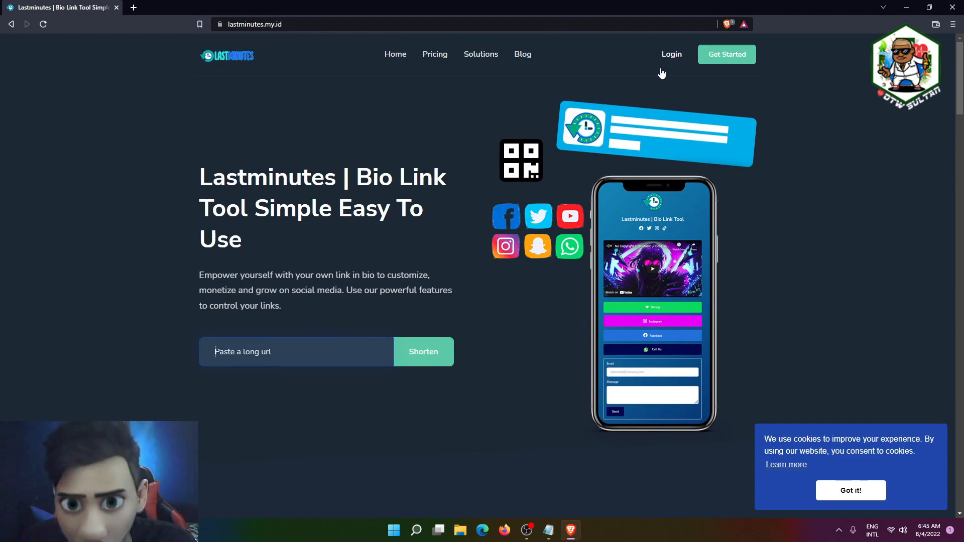
left_click(431, 57)
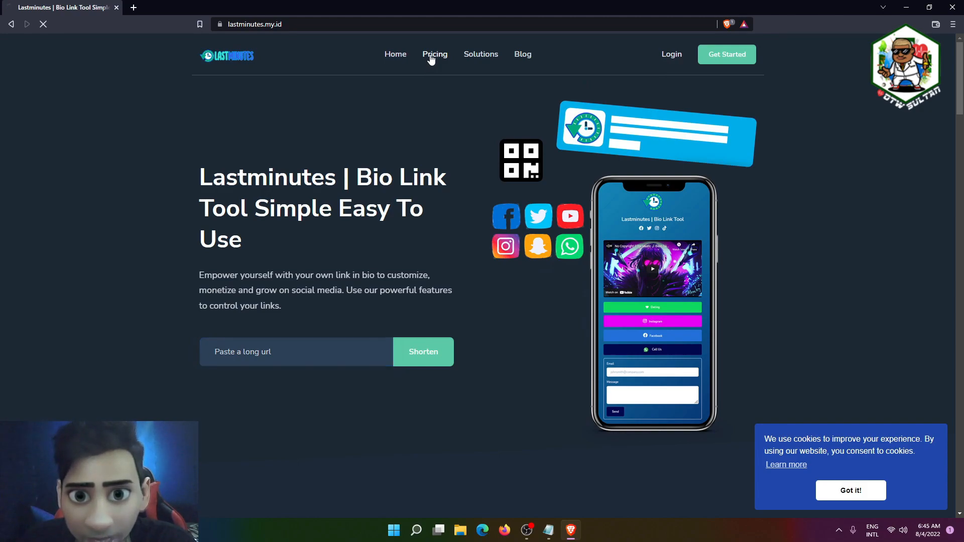
scroll(267, 240, "down", 10)
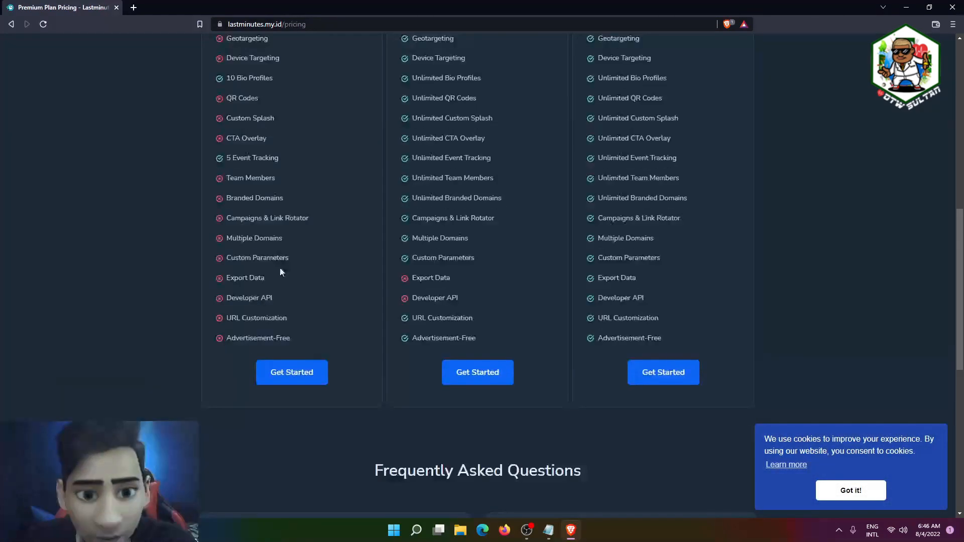
left_click(292, 385)
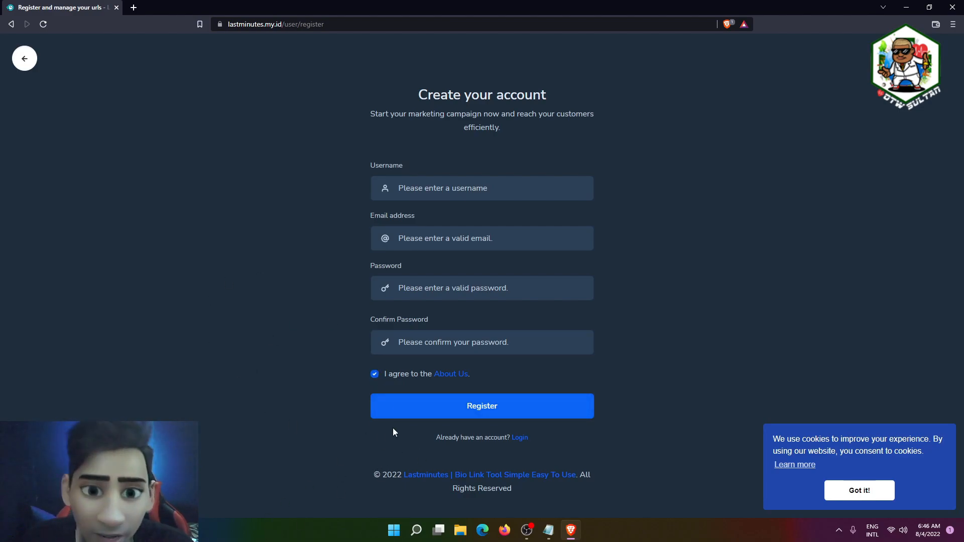
left_click(11, 24)
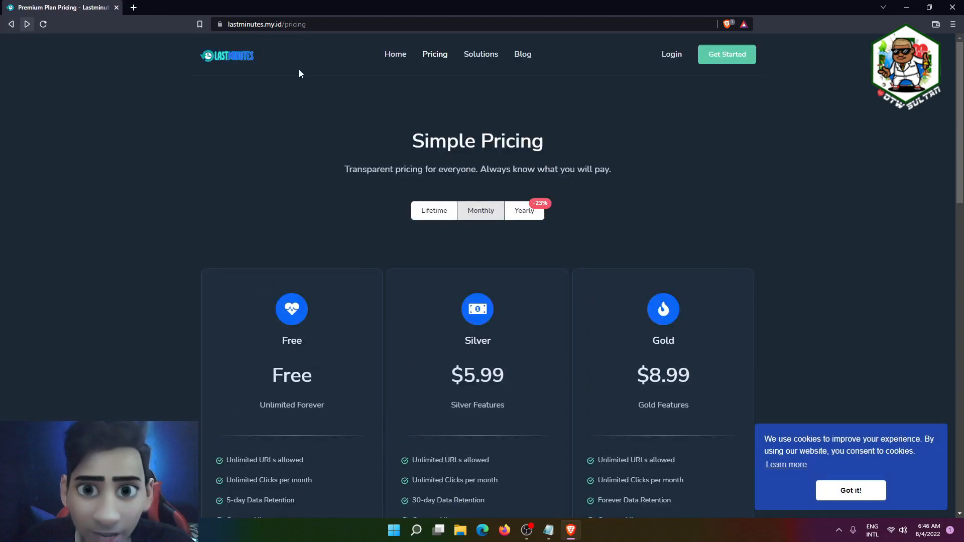
Log in to the existing account with its email or username and the account password
left_click(667, 56)
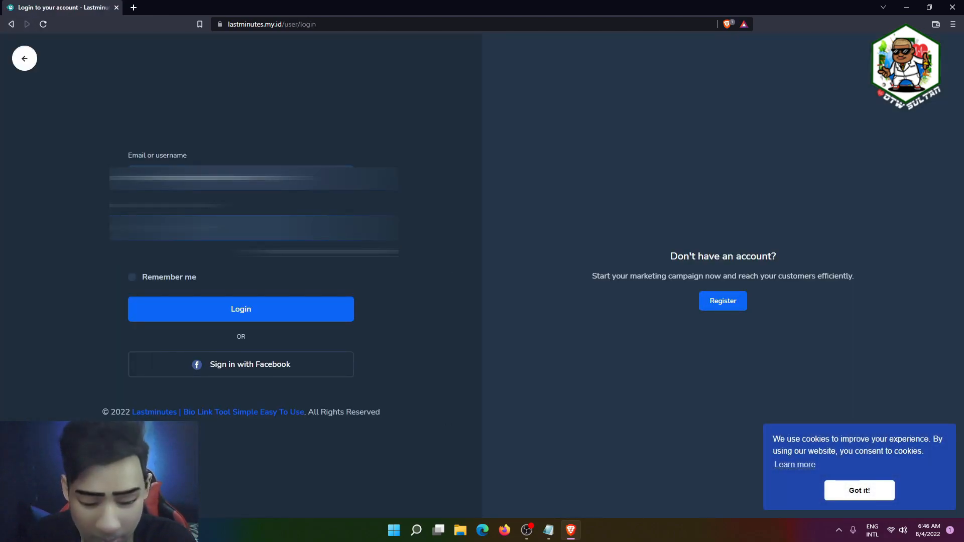
key("Return")
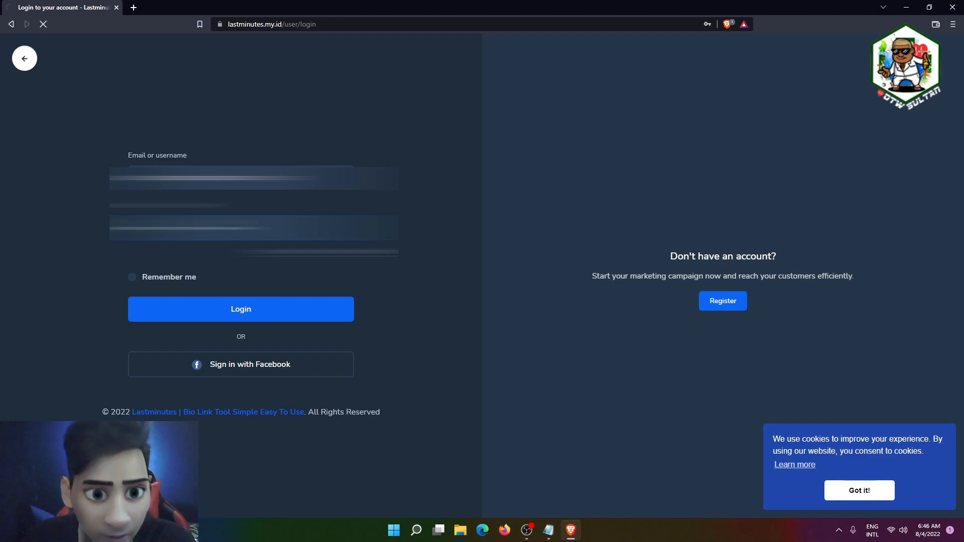
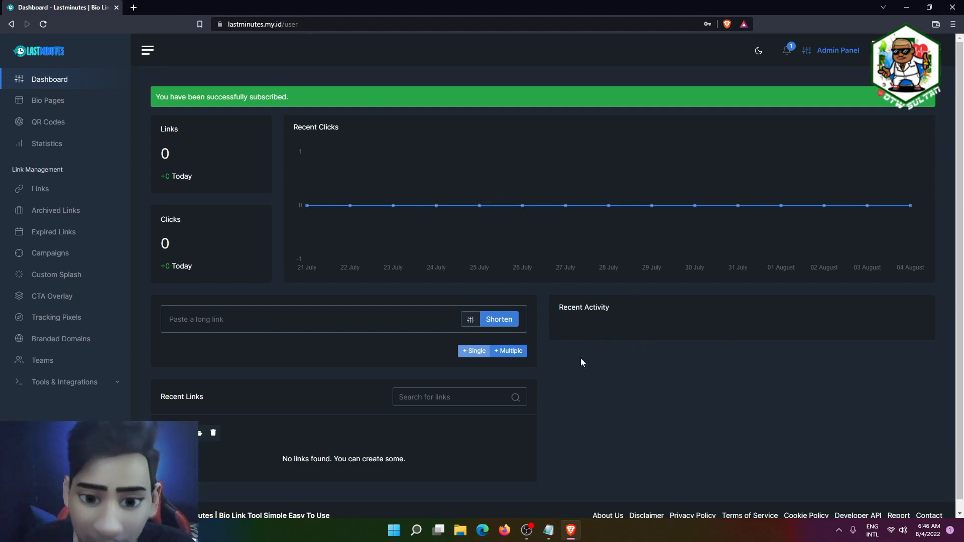
View the dashboard shortener's multiple-URL entry mode and return it to single-link entry
left_click(284, 318)
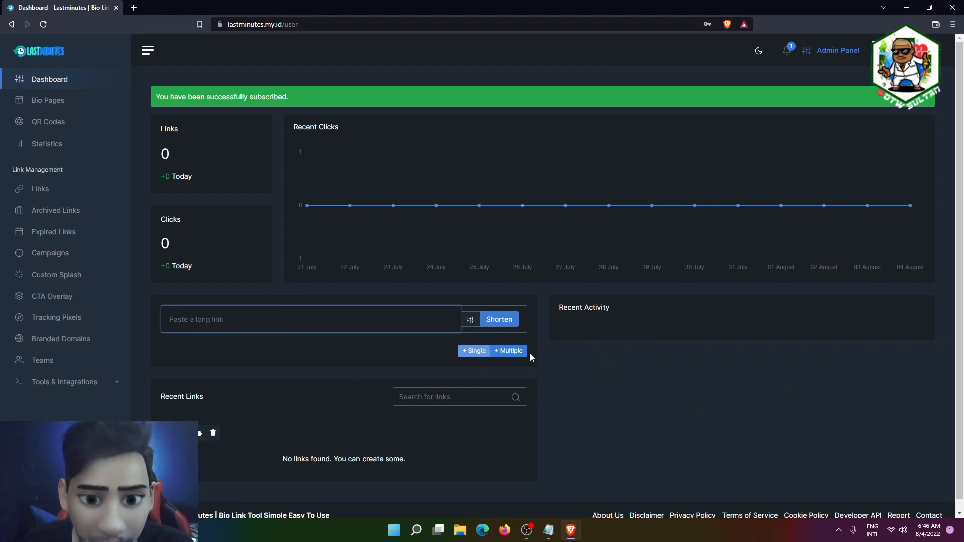
left_click(509, 351)
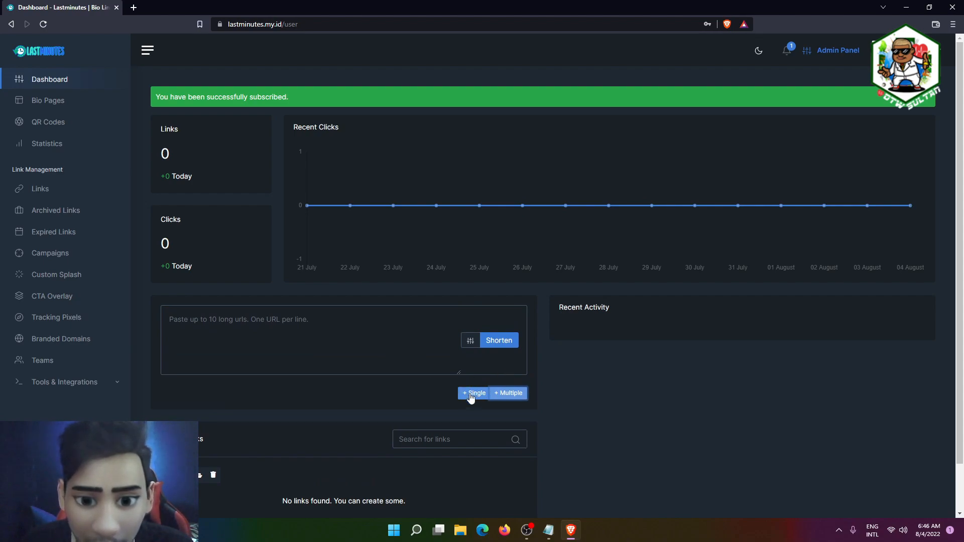
left_click(475, 394)
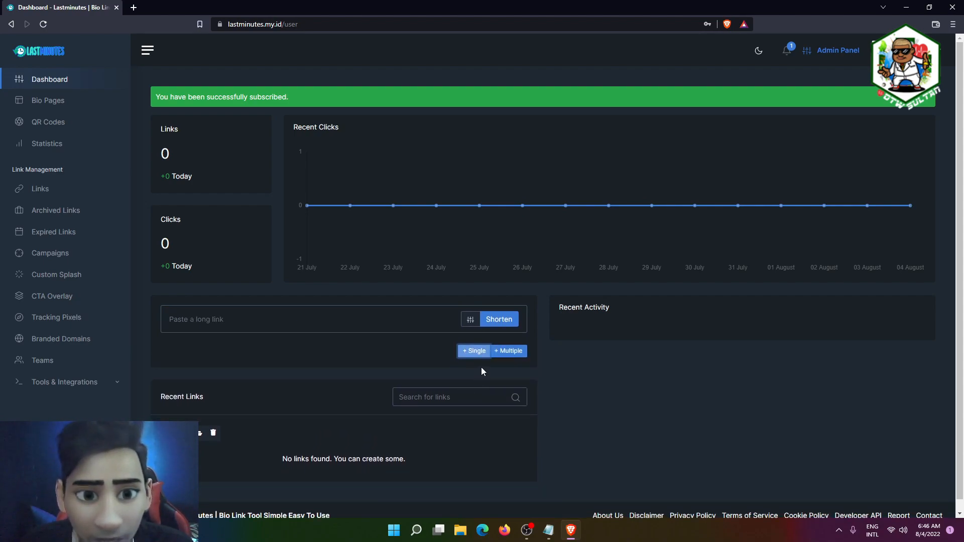
Examine the bio pages overview, the link and click statistics with the visitor map, and the links list
left_click(48, 102)
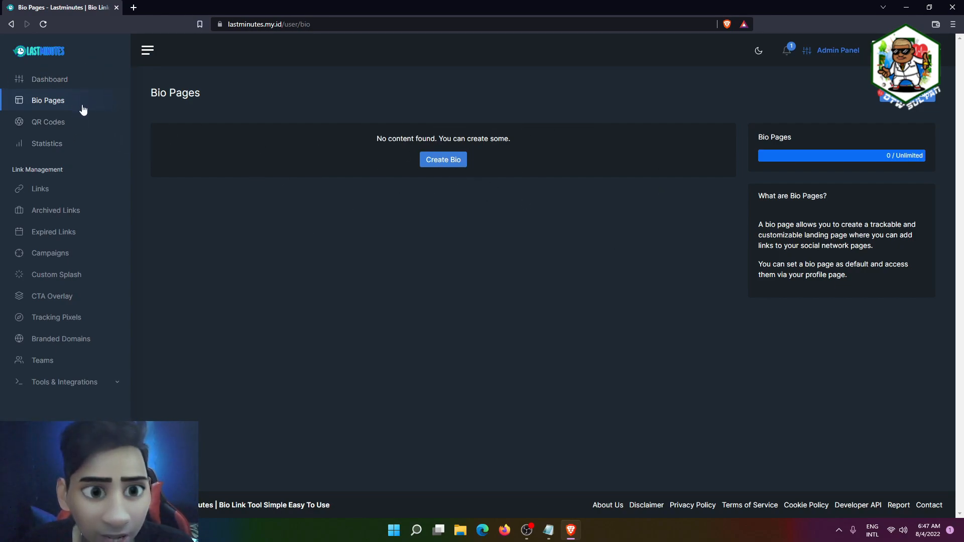
left_click(57, 145)
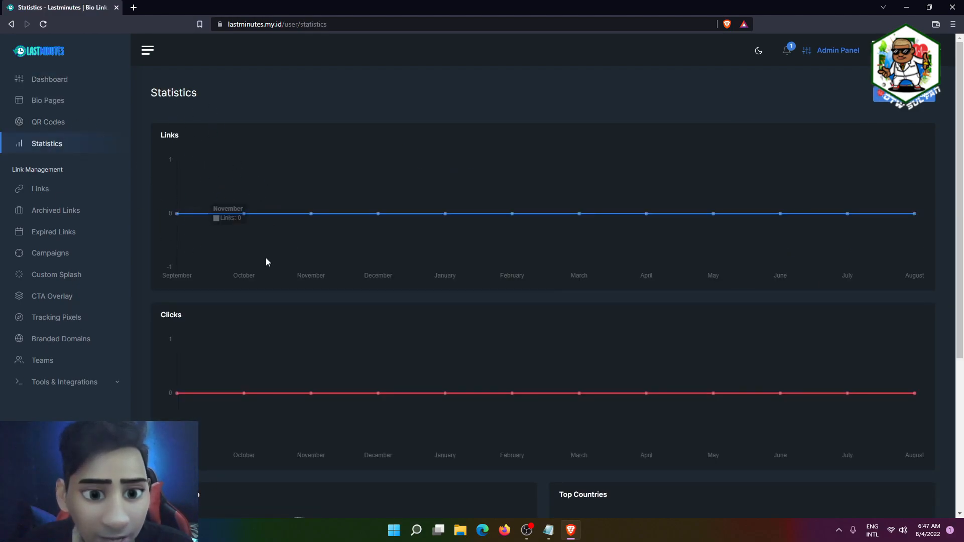
scroll(308, 282, "down", 4)
scroll(303, 299, "up", 1)
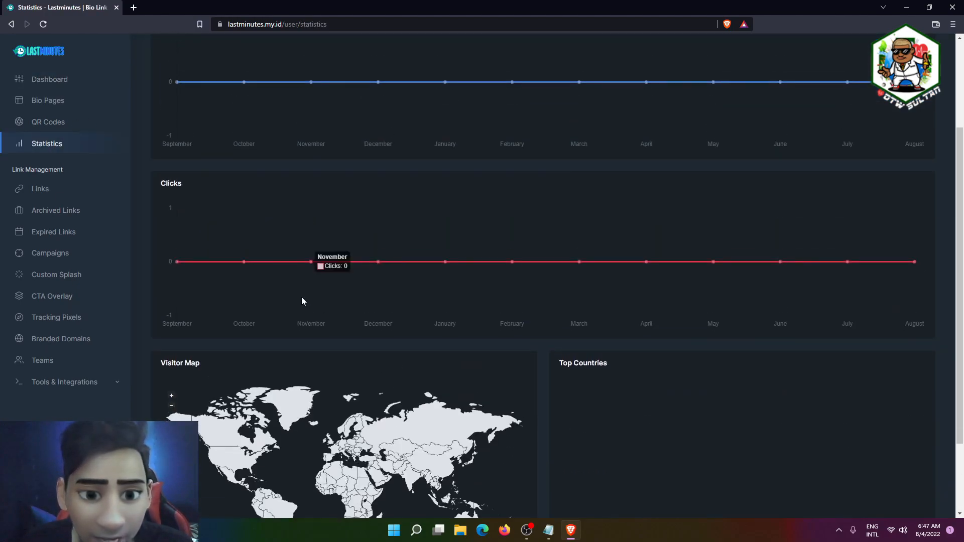
scroll(227, 313, "down", 1)
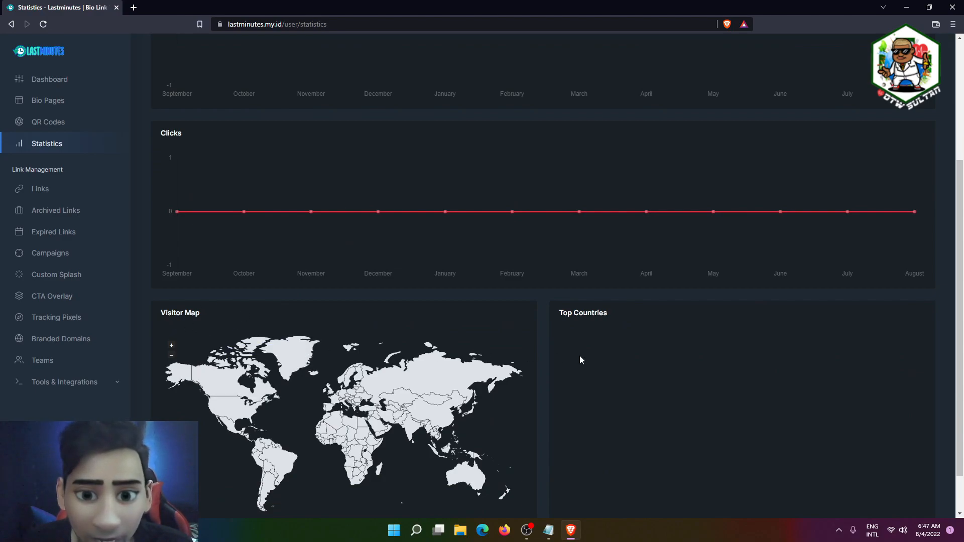
scroll(579, 355, "up", 1)
scroll(565, 367, "up", 2)
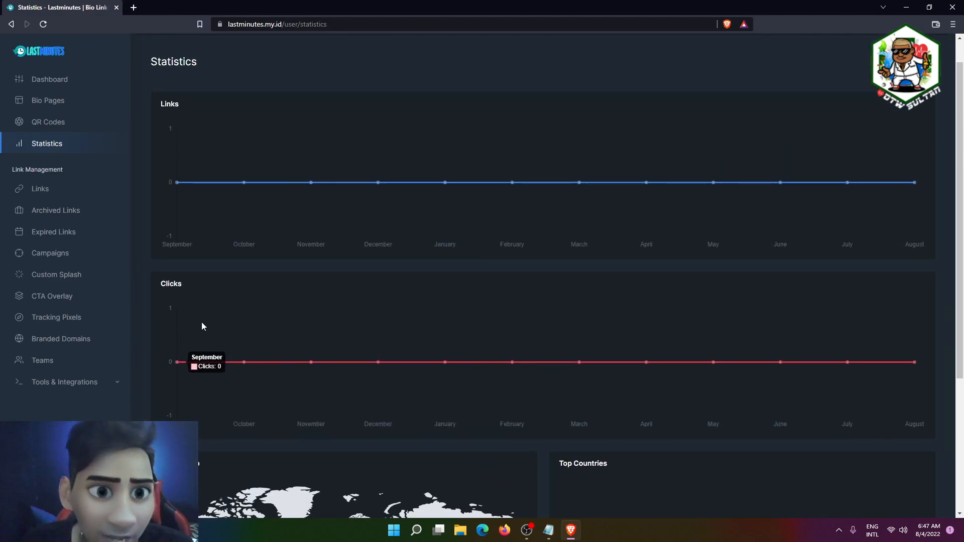
left_click(42, 190)
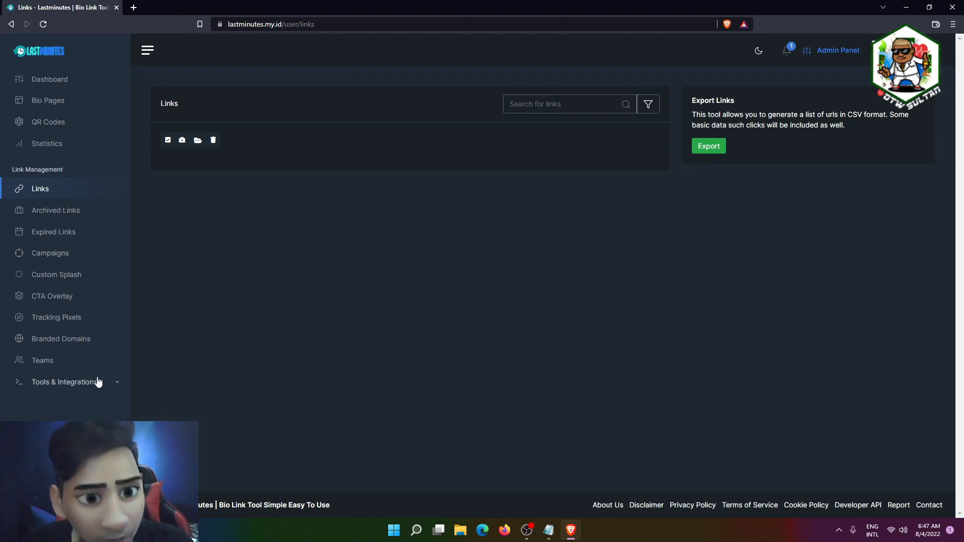
Start creating a new bio page and name it Otwsultan
left_click(54, 105)
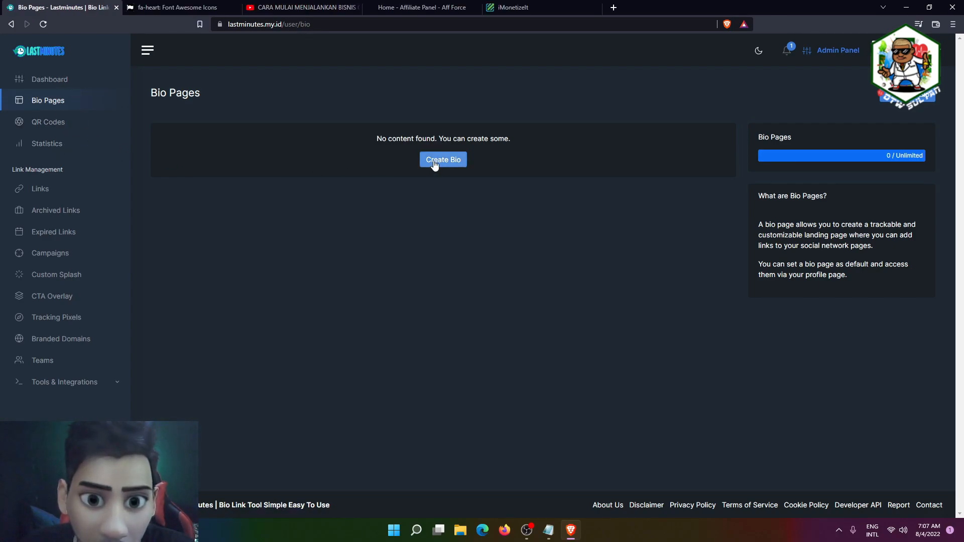
left_click(435, 165)
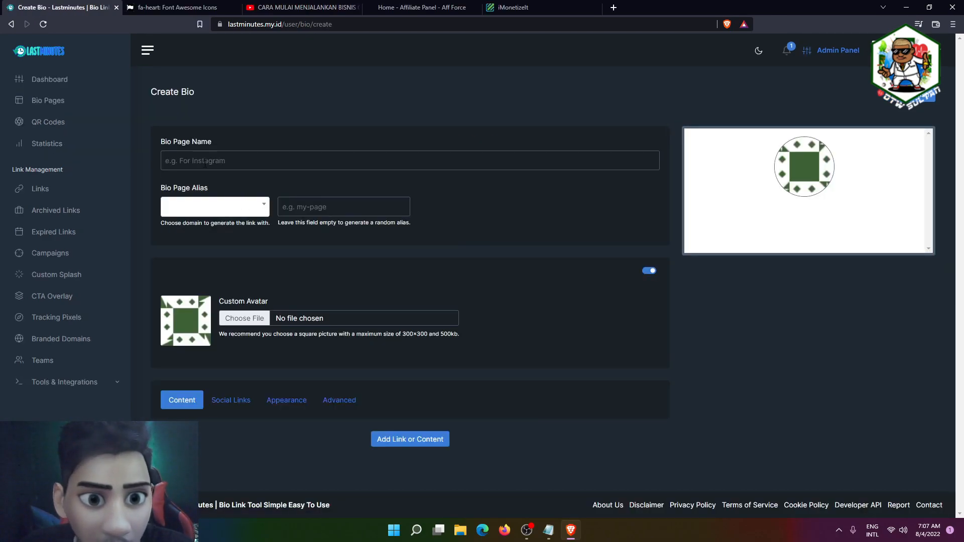
left_click(205, 162)
left_click(188, 186)
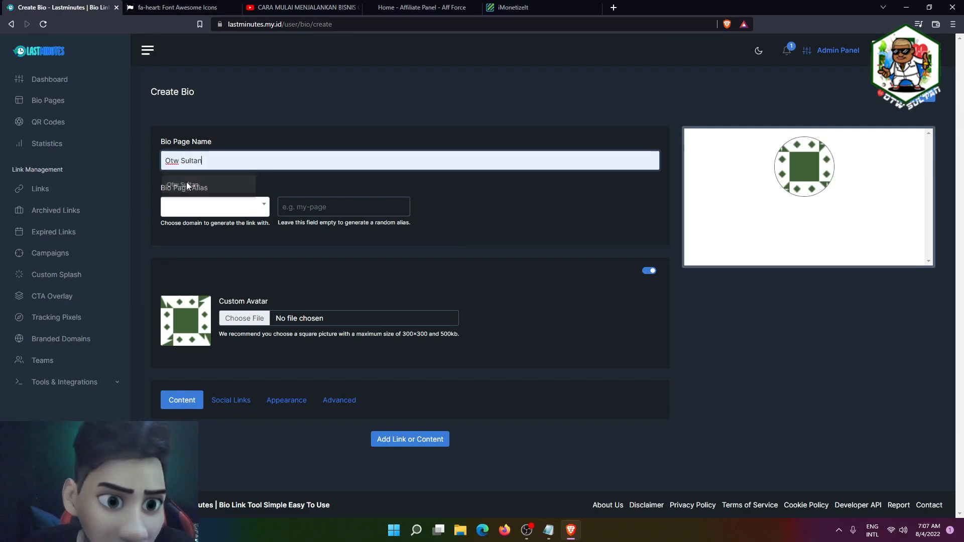
left_click(182, 159)
key("BackSpace")
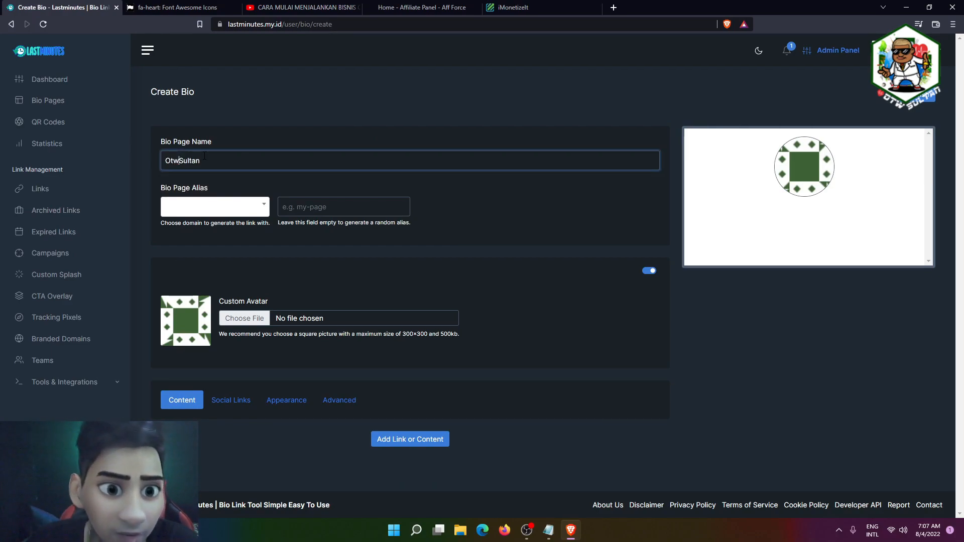
key("BackSpace")
type("s")
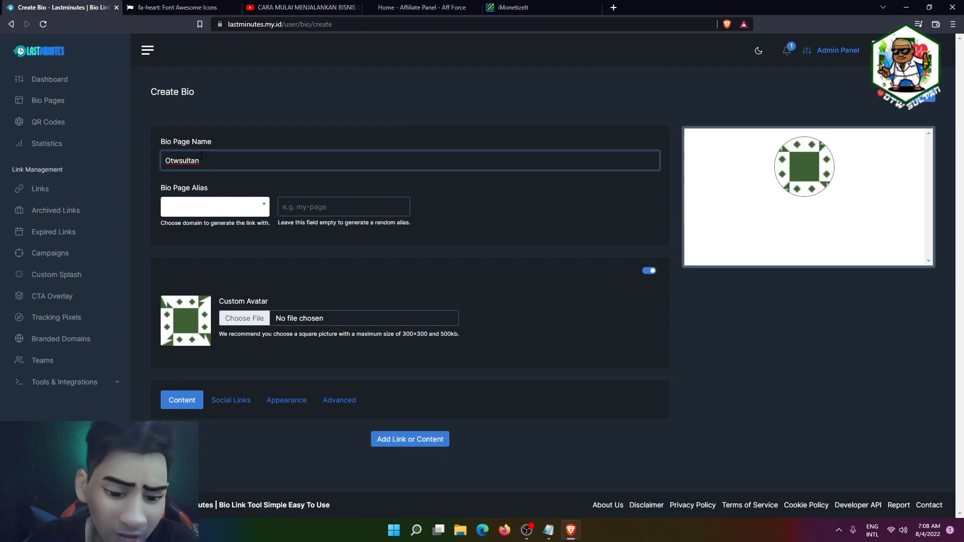
left_click(226, 215)
left_click(227, 215)
left_click(226, 215)
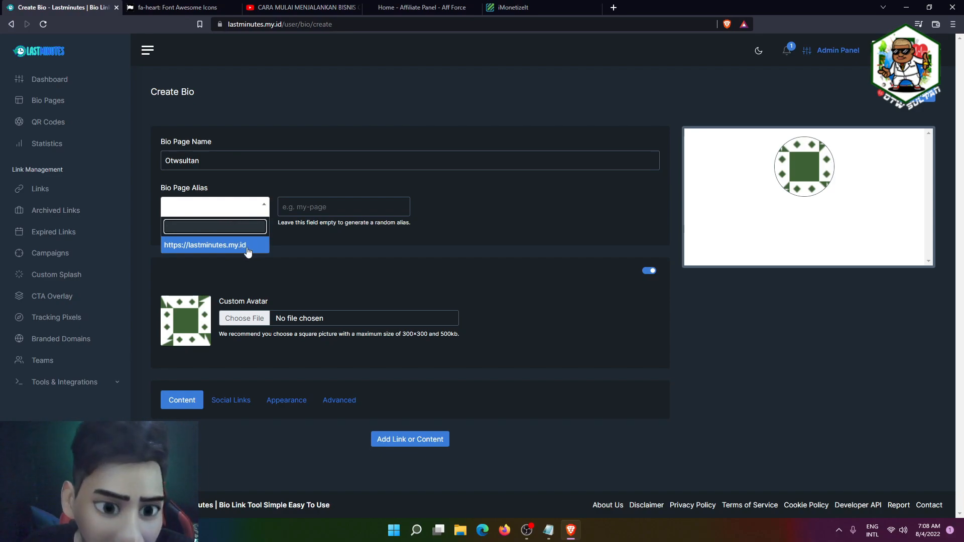
left_click(274, 251)
left_click(304, 207)
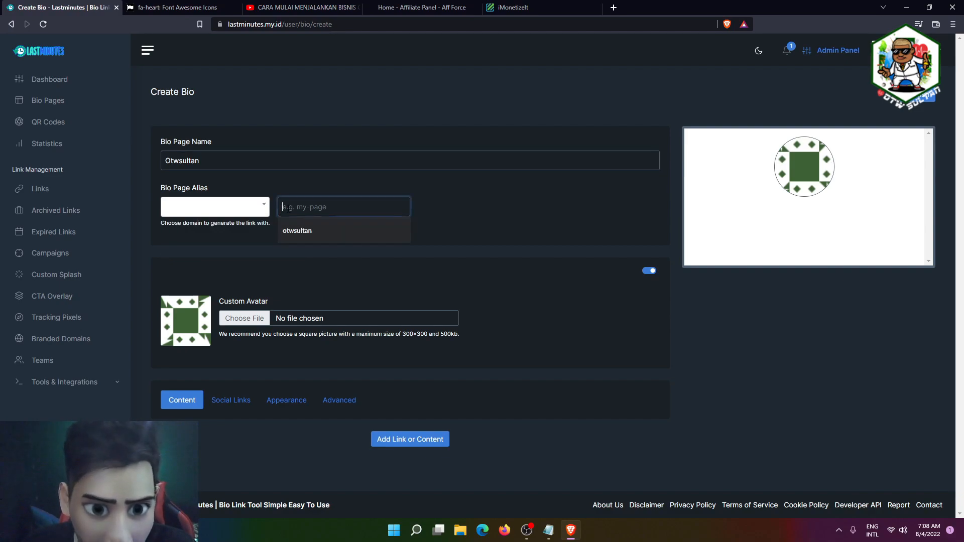
left_click(295, 231)
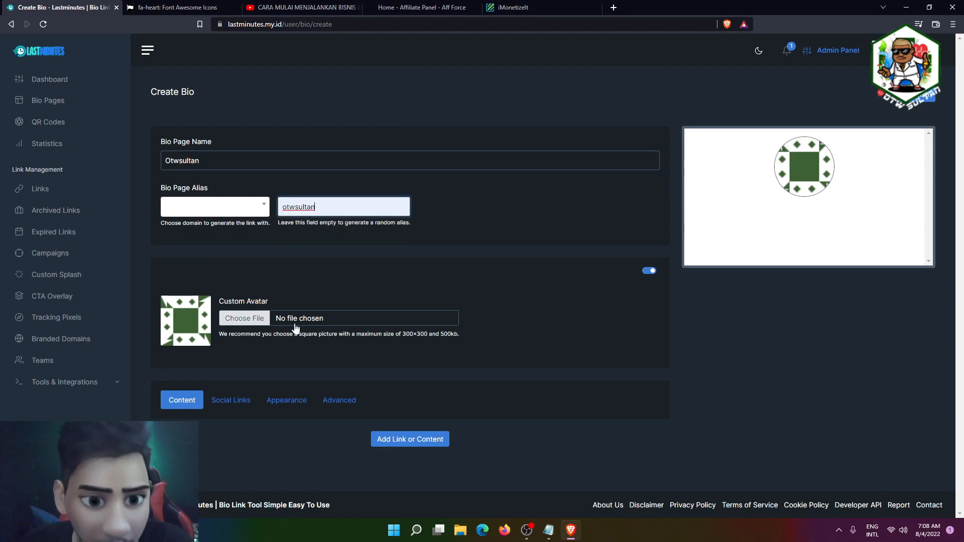
Upload lastminutesv2favicon.png as the bio page's custom avatar
left_click(244, 321)
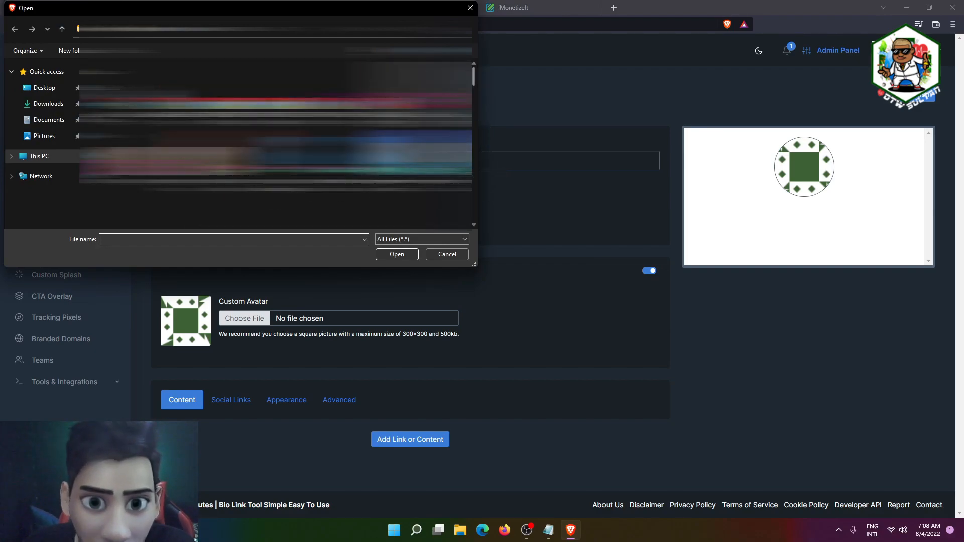
left_click_drag(474, 77, 475, 134)
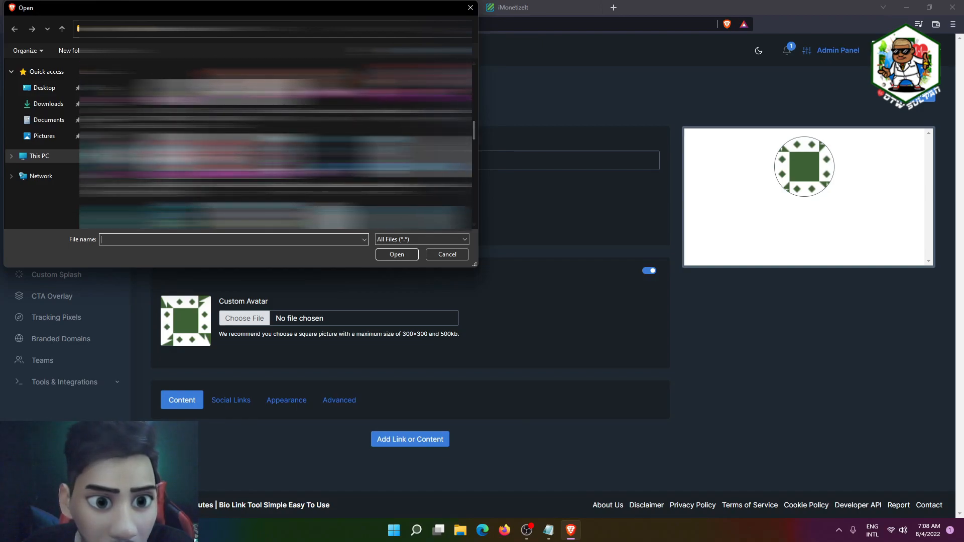
double_click(211, 216)
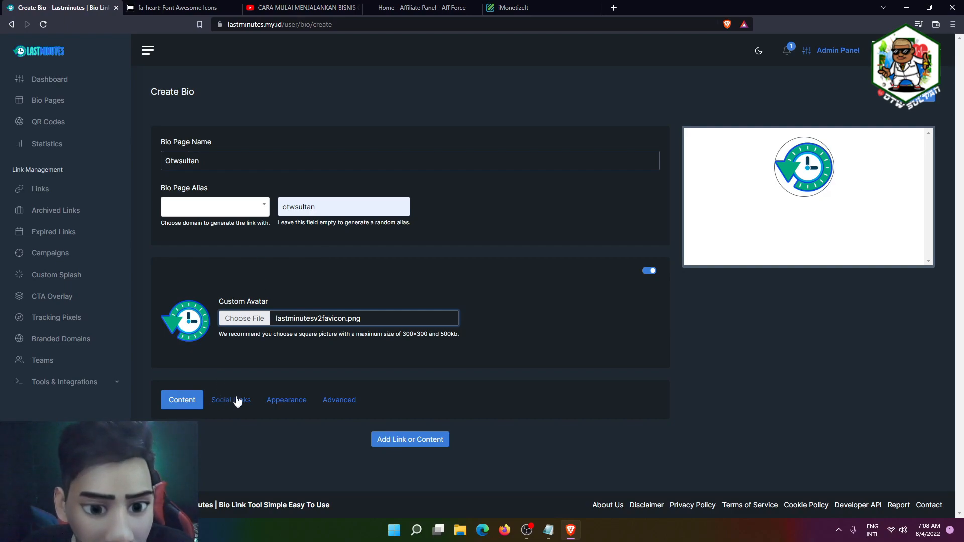
Preview the pink-to-blue gradient template on the bio page, and apply the light-blue-to-navy gradient template instead
left_click(299, 405)
scroll(312, 403, "down", 3)
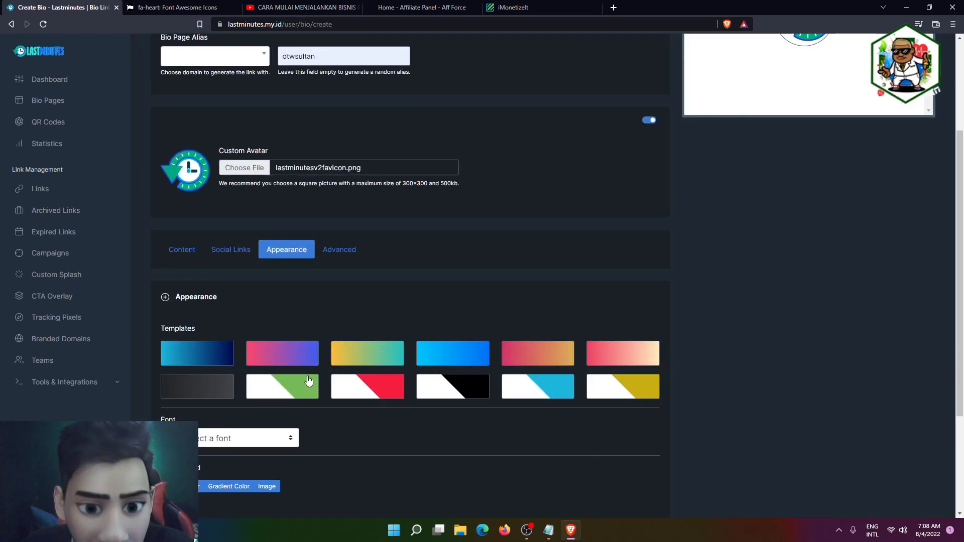
left_click(287, 356)
scroll(285, 355, "up", 3)
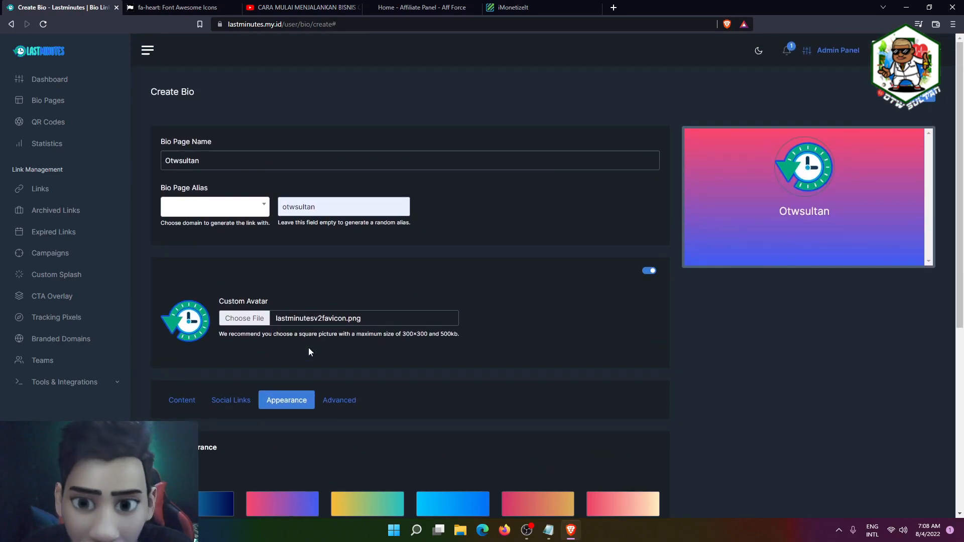
scroll(308, 348, "down", 2)
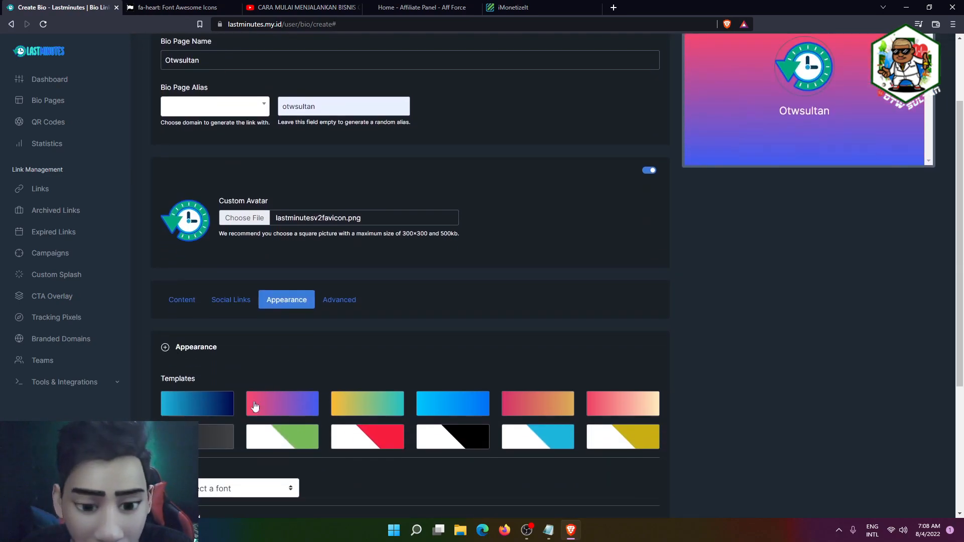
left_click(215, 405)
scroll(430, 440, "down", 1)
scroll(322, 305, "up", 1)
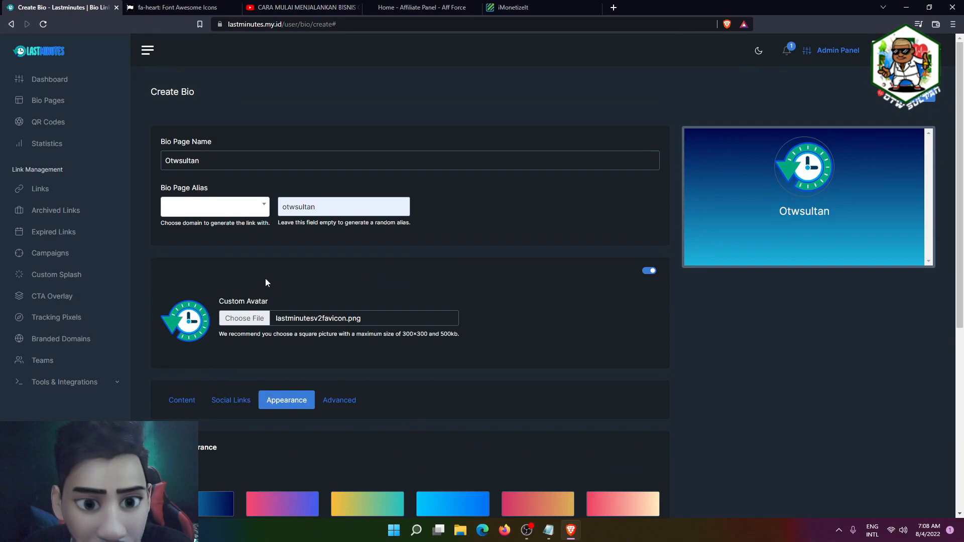
scroll(243, 215, "down", 3)
scroll(243, 215, "up", 3)
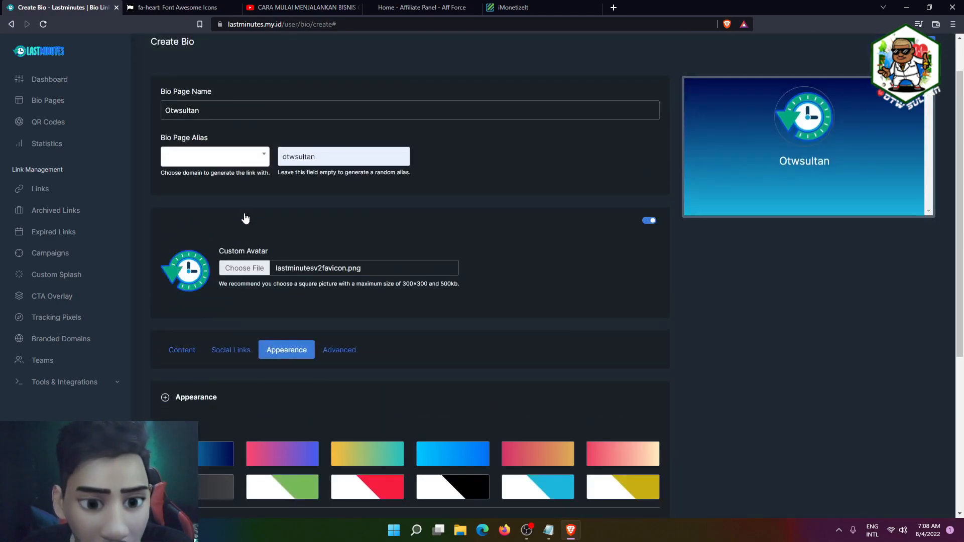
Open the bio page's social links settings and review the available network fields
scroll(205, 176, "down", 5)
left_click(219, 150)
scroll(201, 251, "down", 4)
scroll(219, 378, "up", 6)
scroll(194, 361, "down", 2)
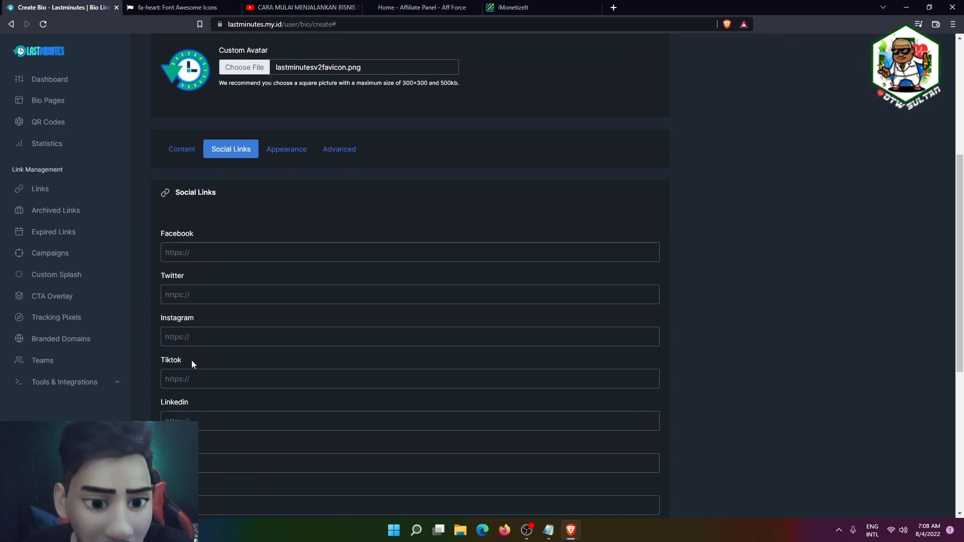
Review the bio page's social links, appearance, advanced and content settings
scroll(191, 379, "down", 2)
scroll(241, 377, "up", 7)
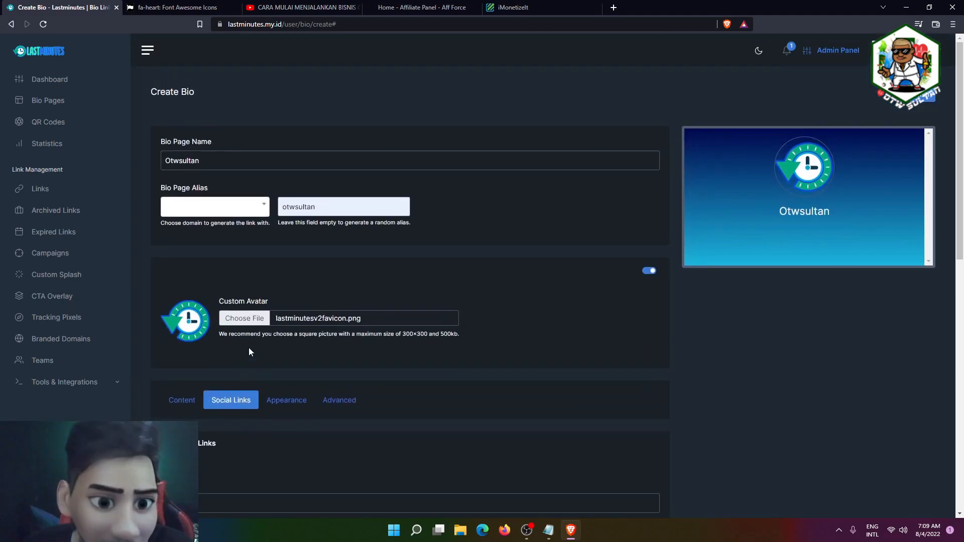
scroll(247, 356, "down", 3)
left_click(296, 251)
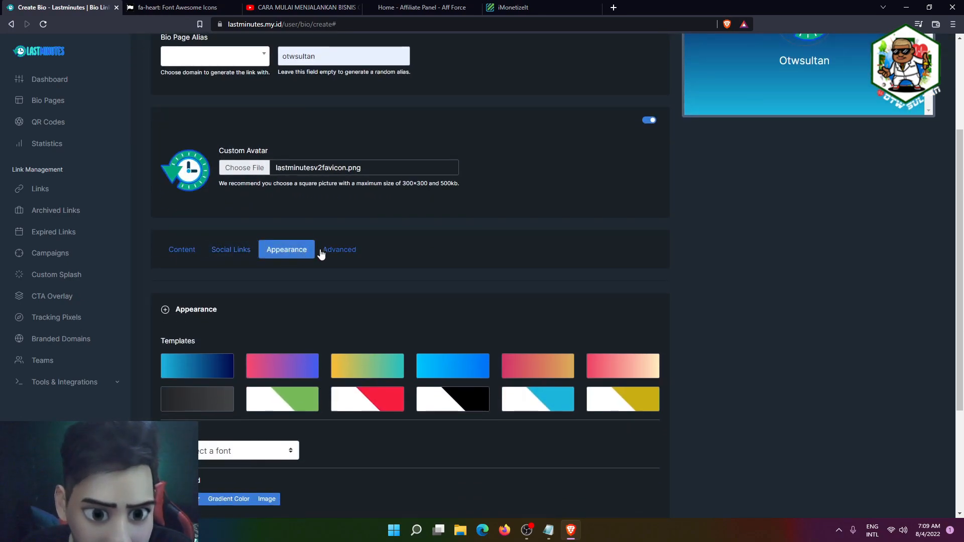
left_click(332, 254)
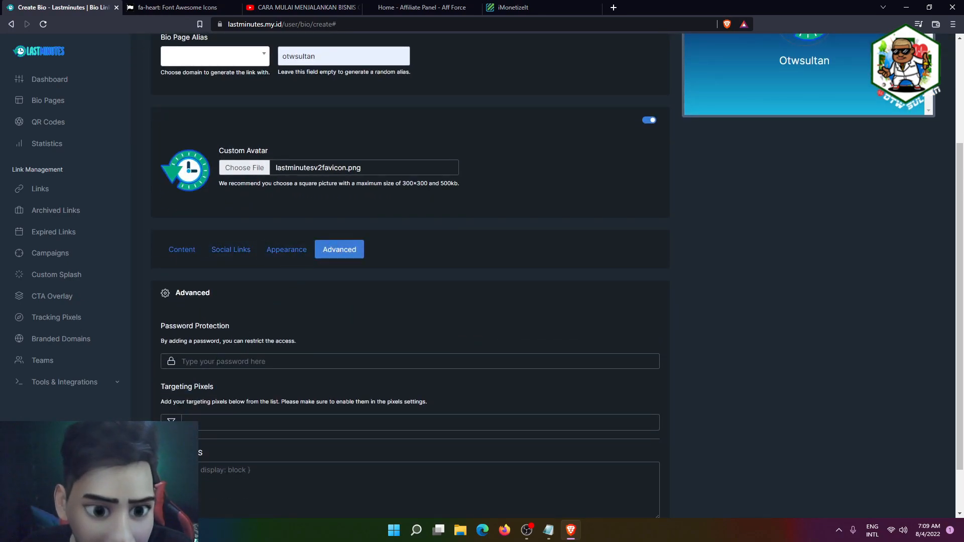
scroll(247, 338, "down", 1)
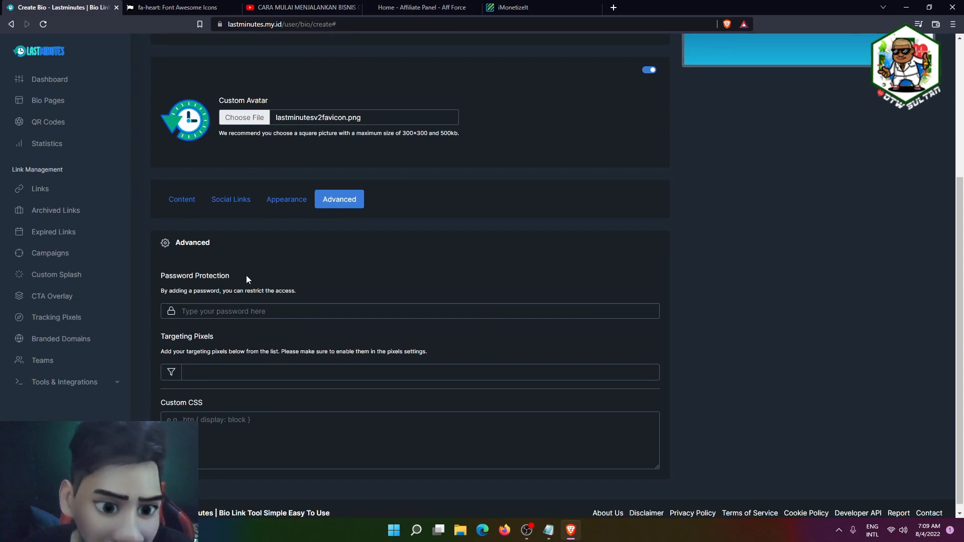
scroll(247, 278, "up", 2)
scroll(211, 322, "up", 2)
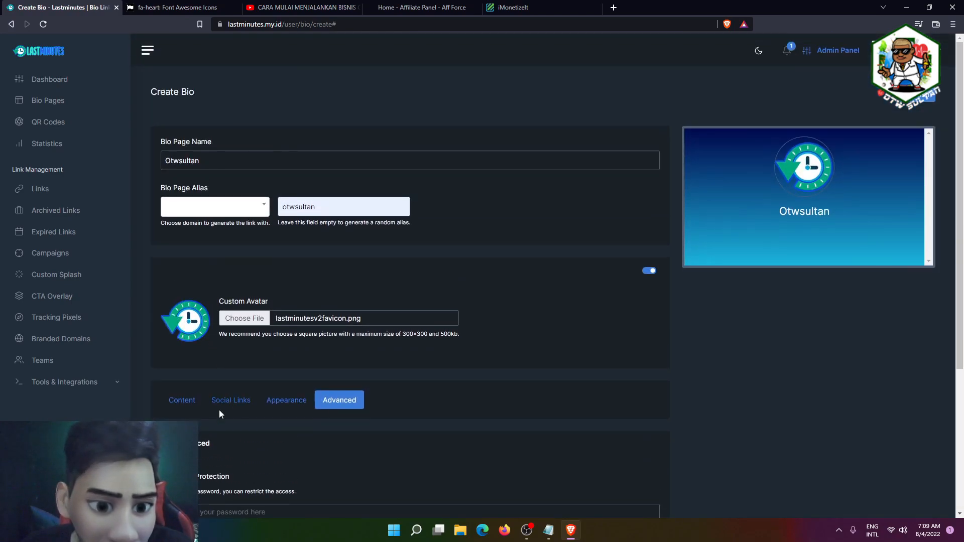
left_click(229, 402)
left_click(183, 400)
scroll(291, 351, "down", 3)
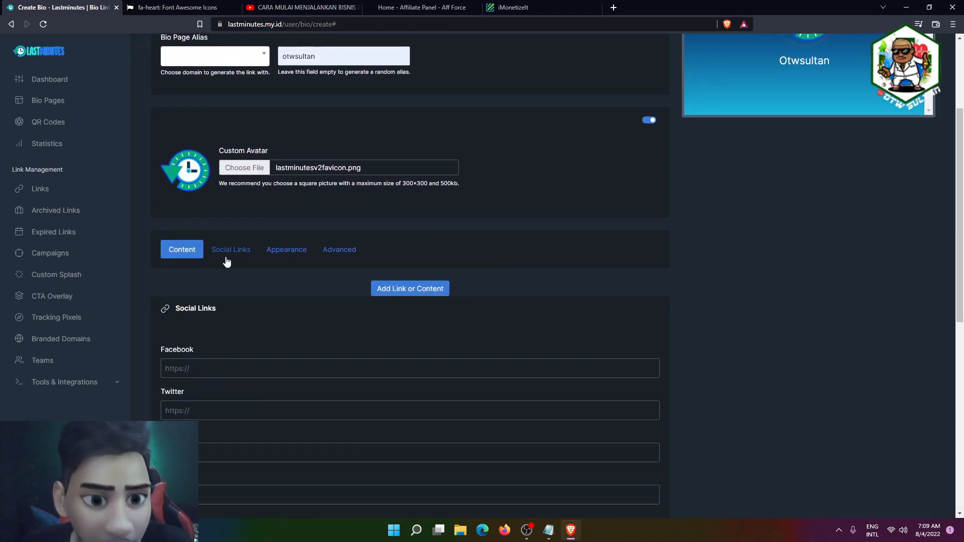
scroll(226, 201, "down", 3)
left_click(233, 98)
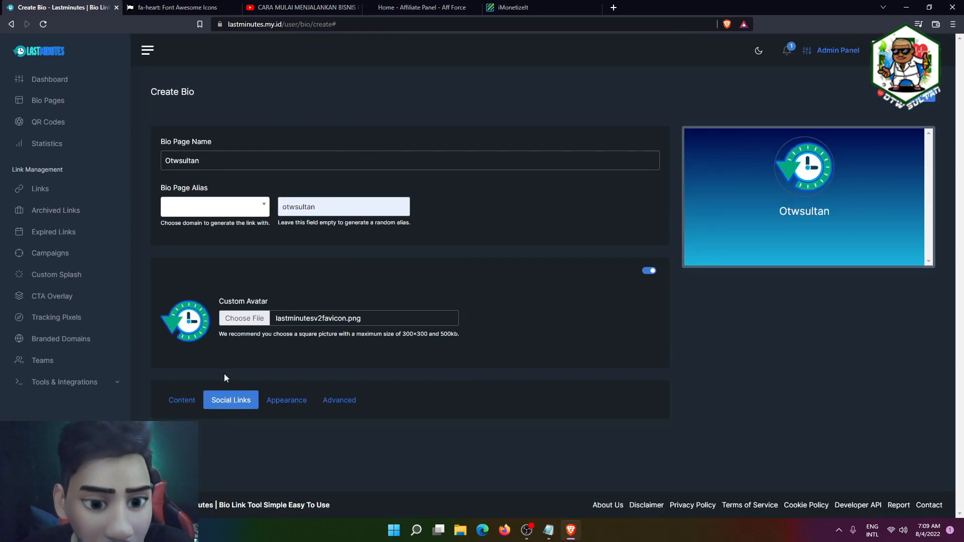
Open the bio page's link and content types, examine the HTML block form, and return to the list of types
left_click(190, 402)
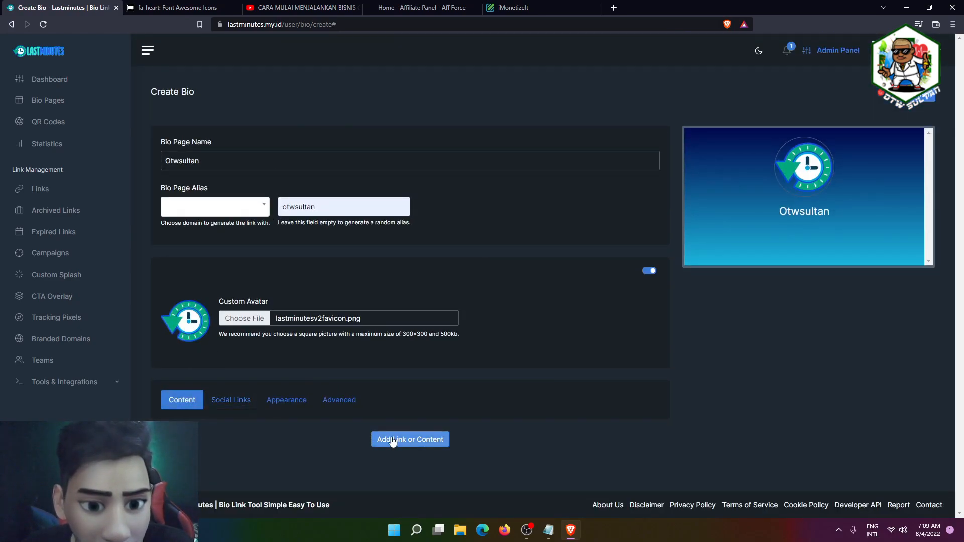
left_click(397, 435)
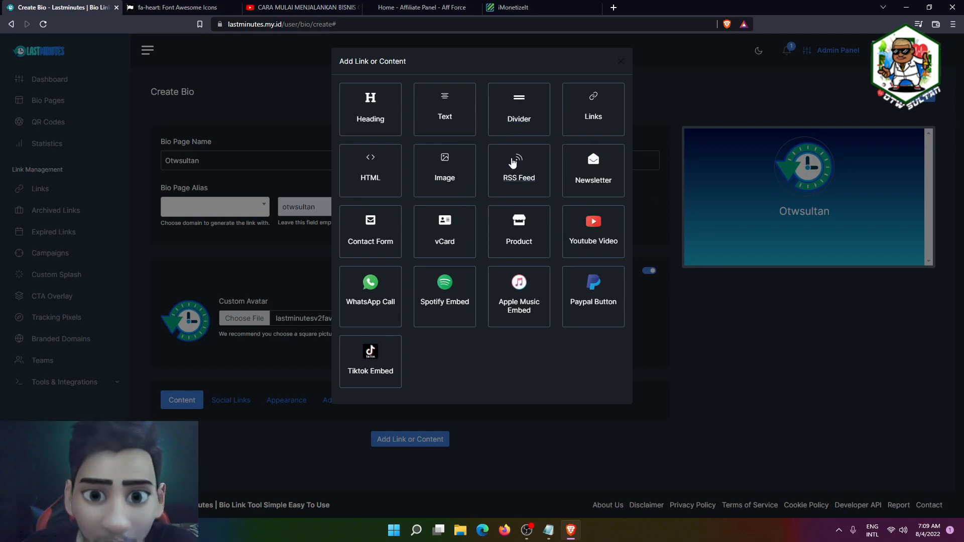
left_click(371, 170)
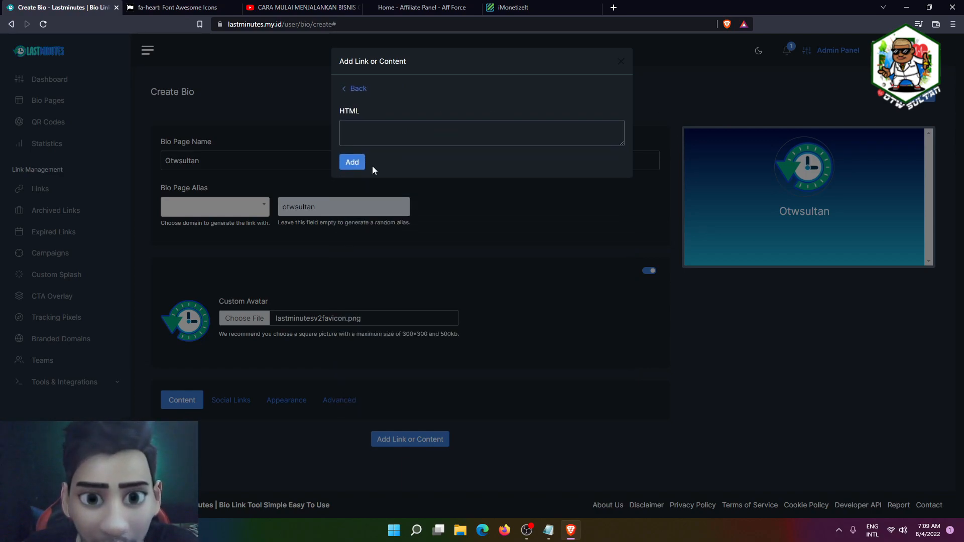
left_click(369, 136)
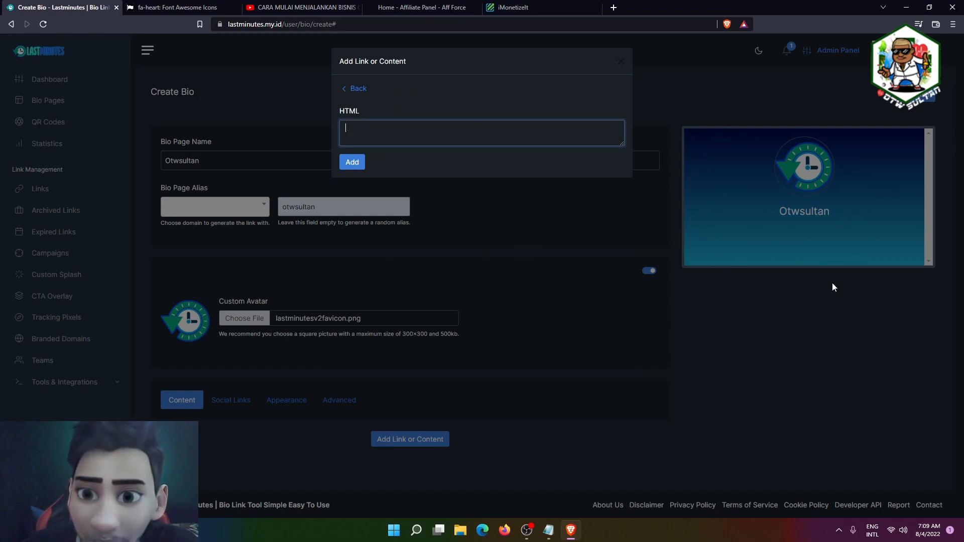
left_click(355, 93)
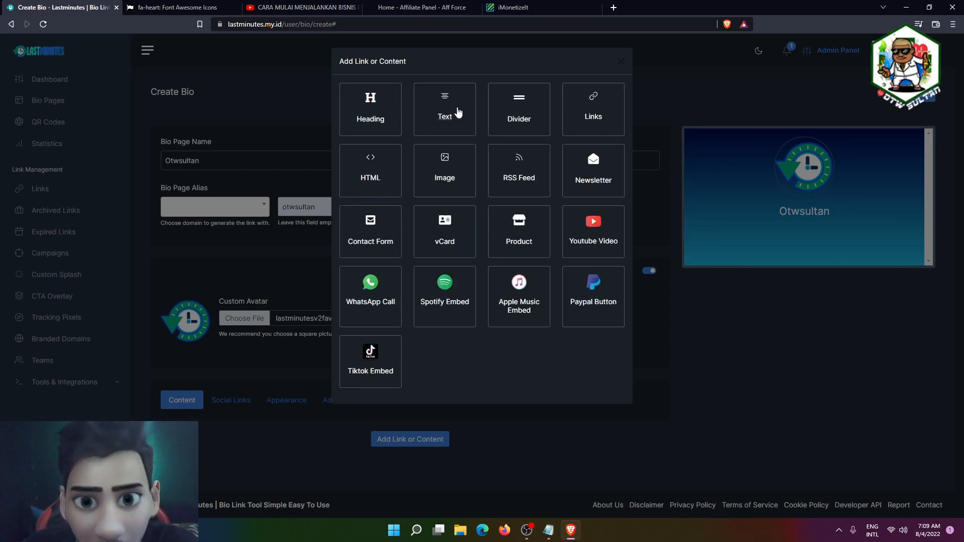
Start a Links block, and search the web for "fa fa icon" in a new tab to open the Font Awesome Icons page
left_click(598, 121)
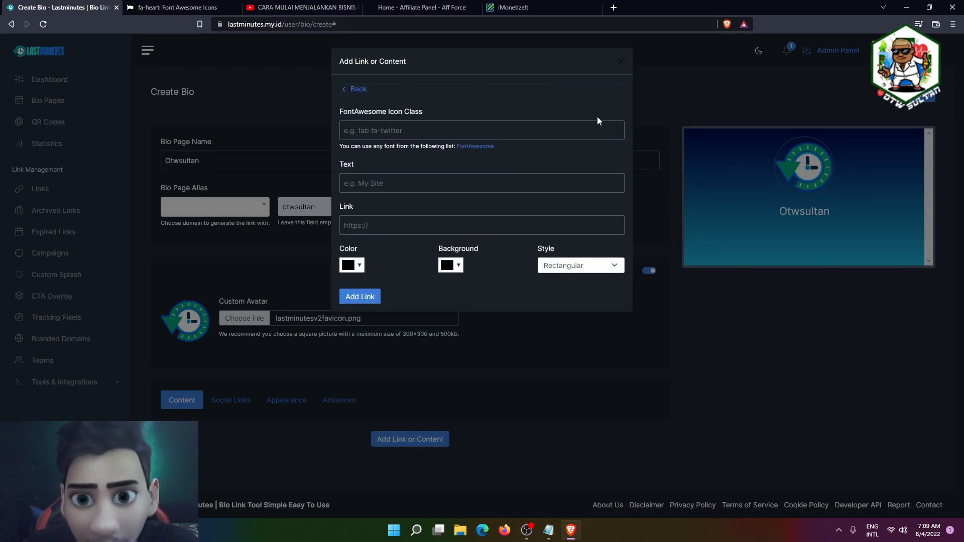
left_click(355, 131)
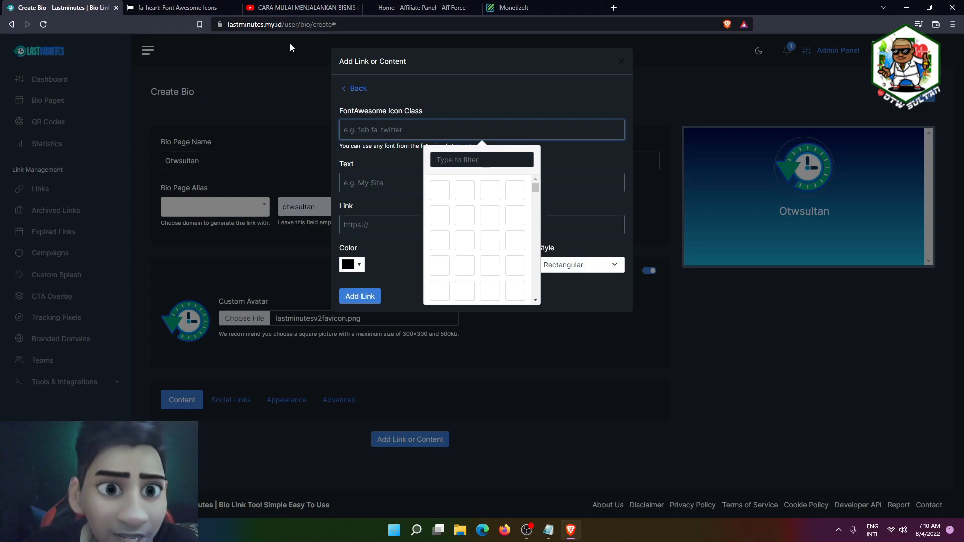
left_click(180, 9)
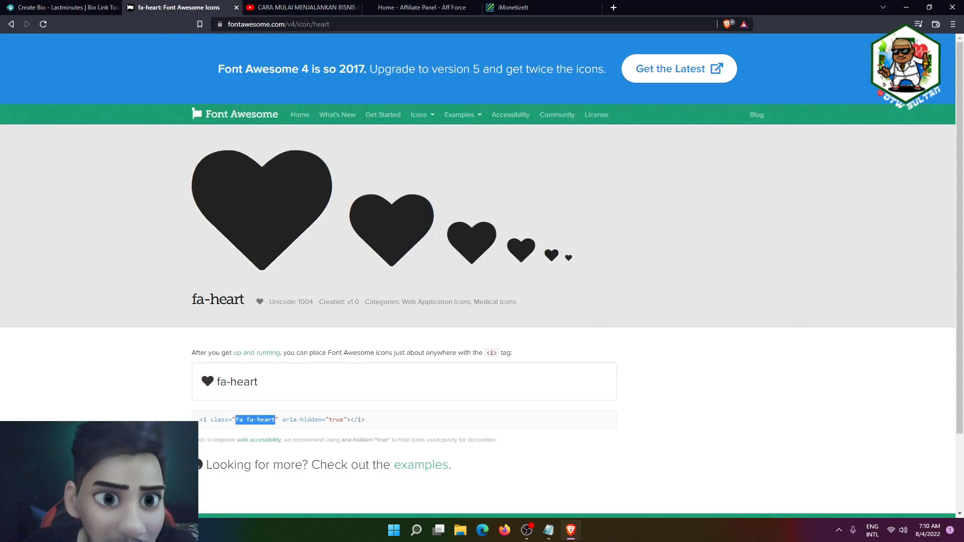
left_click(613, 8)
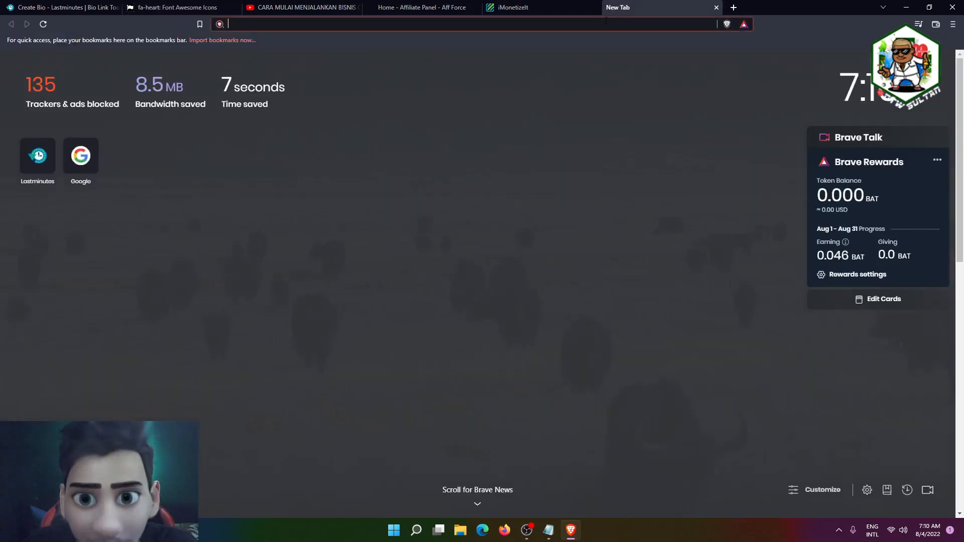
type("fa fa icon")
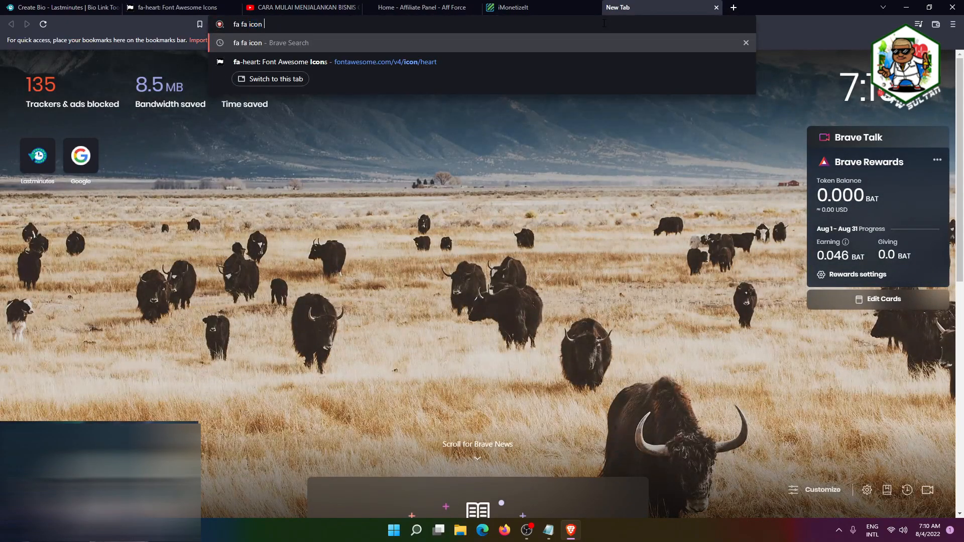
key("Return")
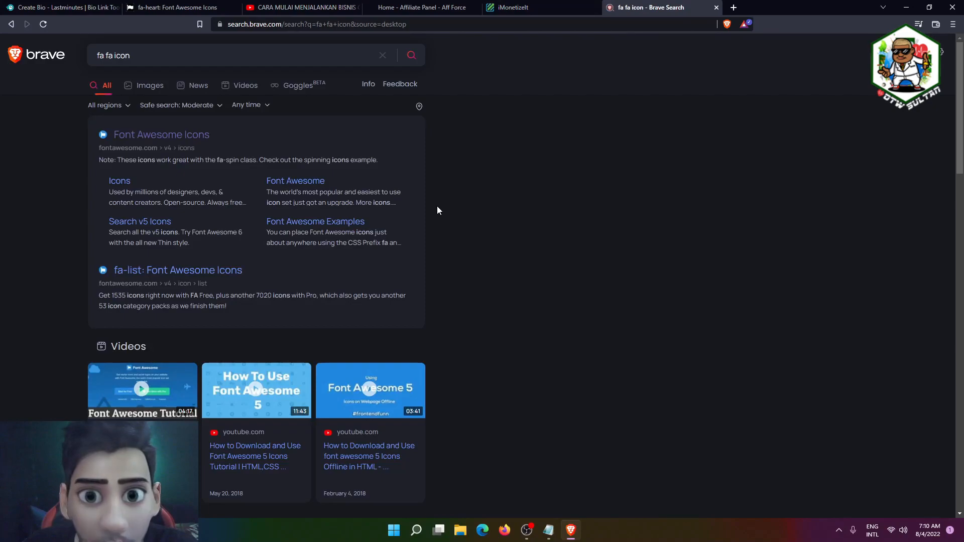
left_click(136, 136)
Open the heart icon among the Web Application Icons and copy its class, fa fa-heart
scroll(412, 262, "down", 7)
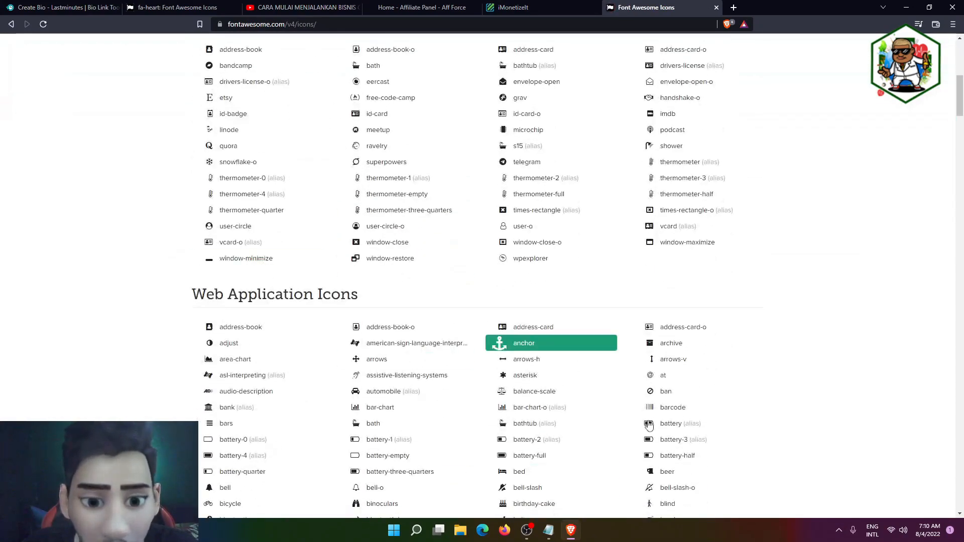
scroll(432, 355, "down", 5)
scroll(668, 392, "down", 5)
scroll(725, 360, "down", 7)
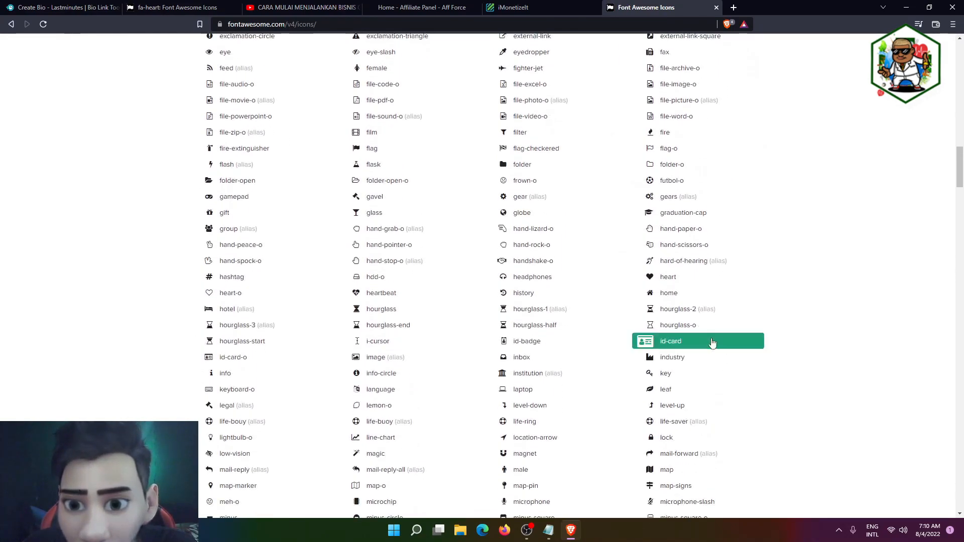
left_click(696, 288)
scroll(665, 282, "down", 2)
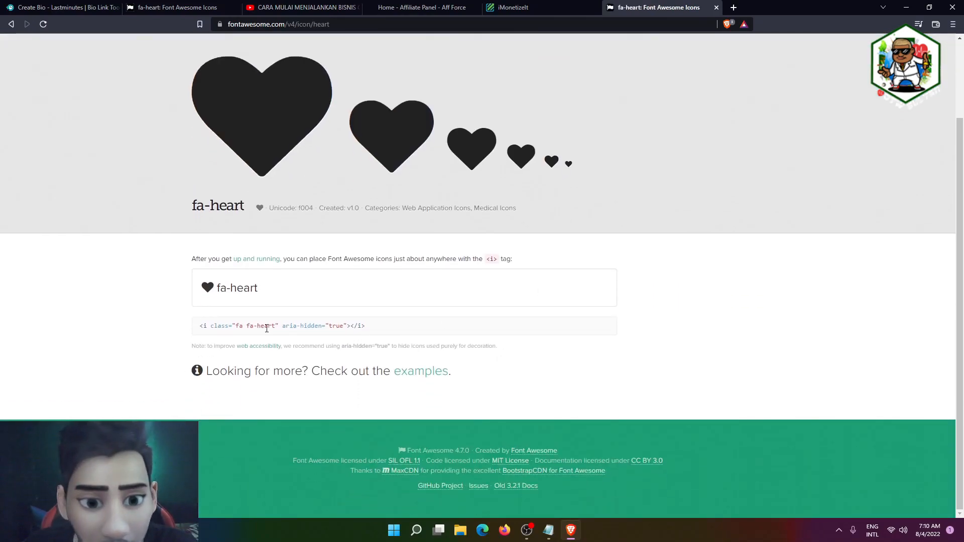
left_click_drag(244, 326, 275, 327)
key("ctrl+c")
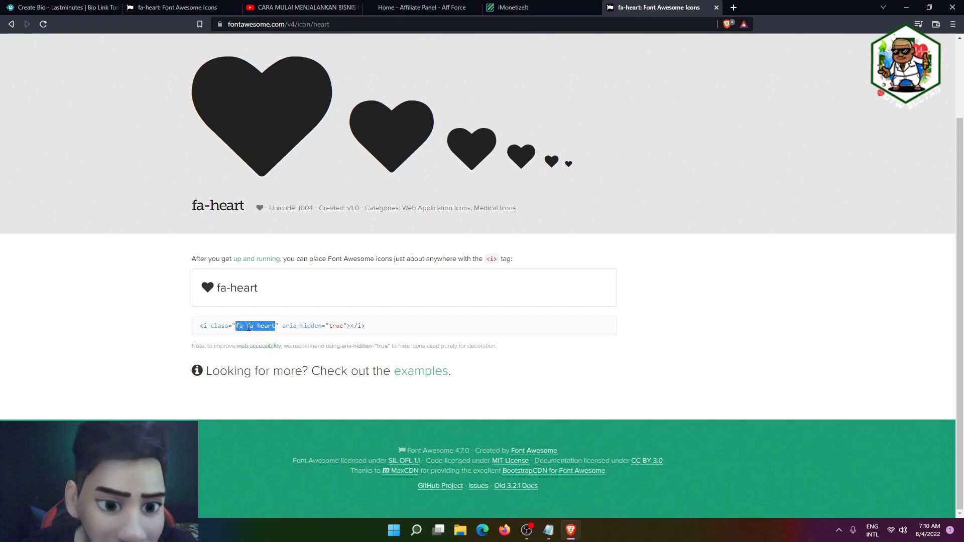
Back in the bio page's link form, set the icon class to fa fa-heart and the text to "Dating With Me"
left_click(176, 7)
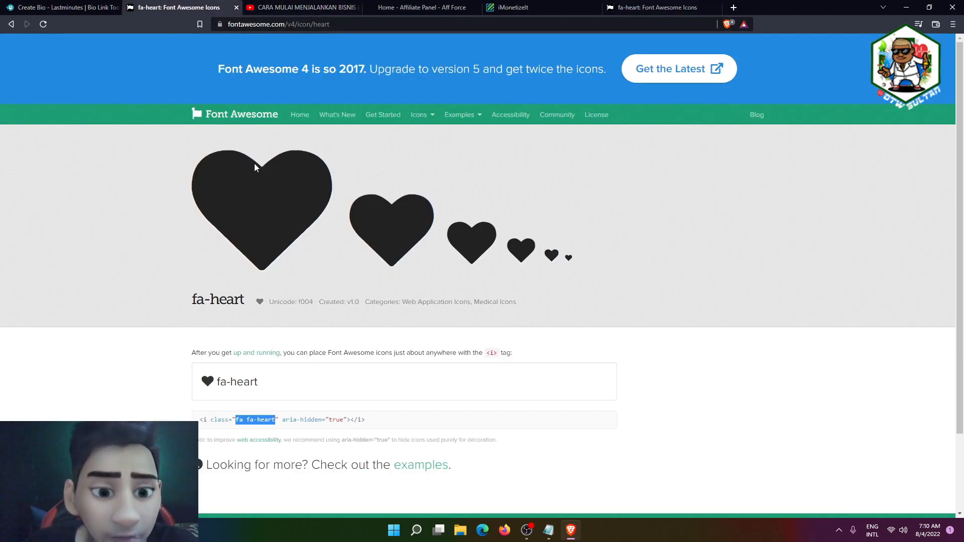
left_click(65, 7)
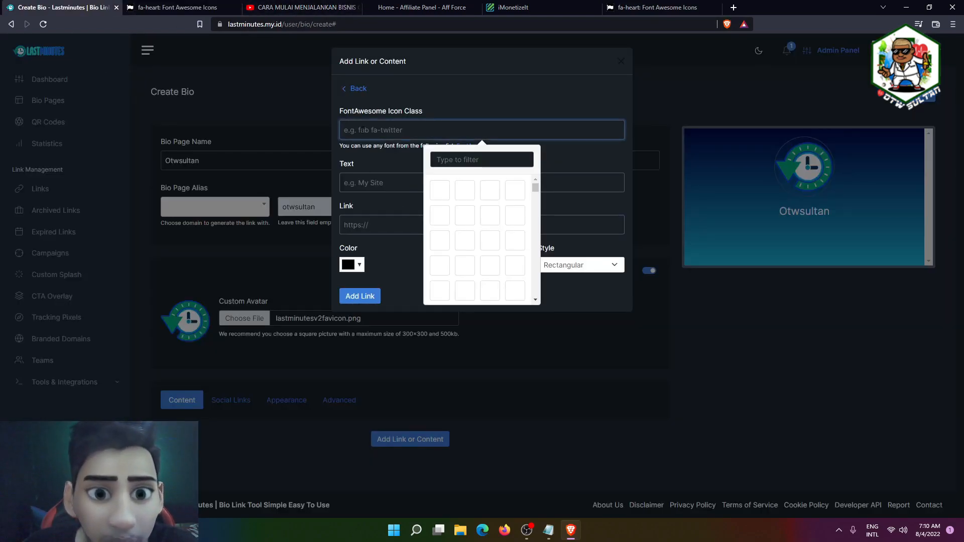
key("ctrl+v")
left_click(366, 184)
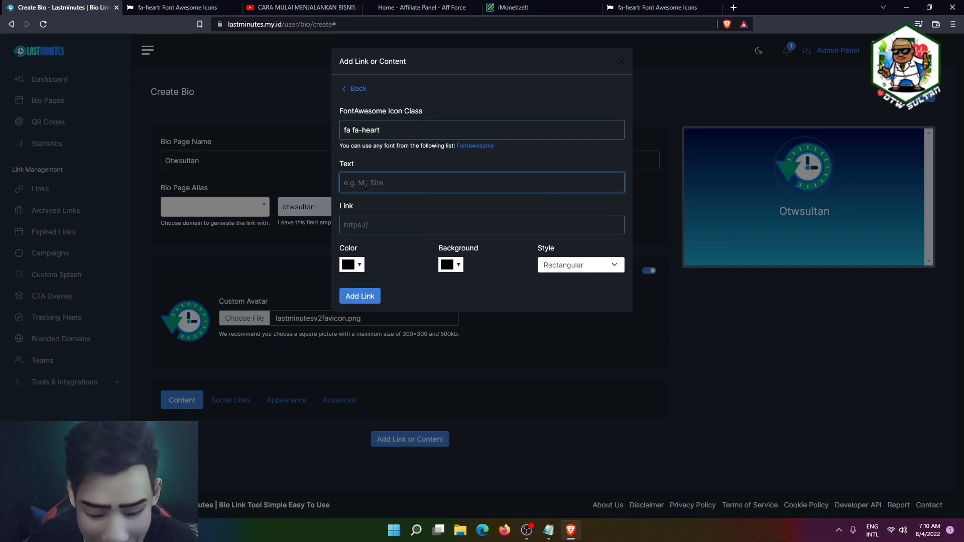
type("Dating With Me")
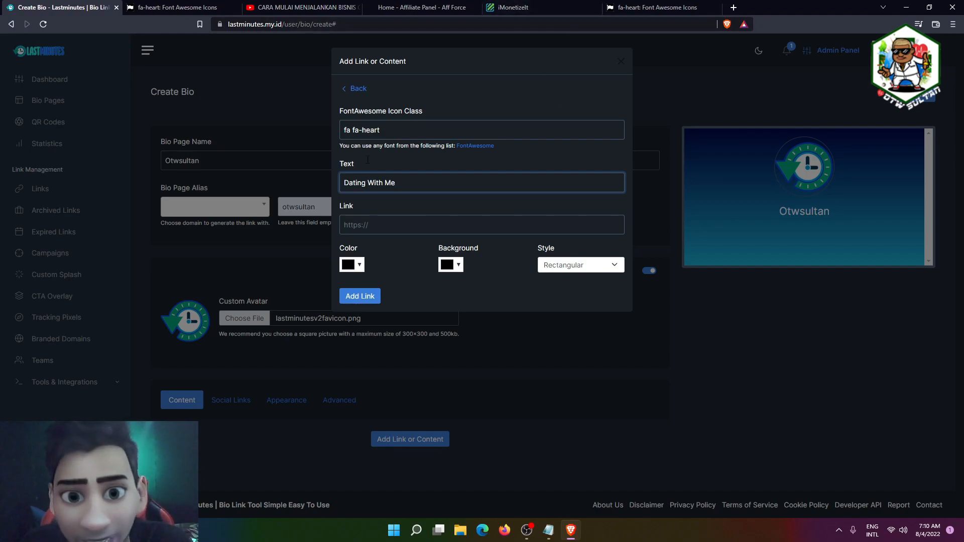
Copy the Dating Join smartlink URL from iMonetizeIt and paste it as the link address in the Lastminutes link form
left_click(563, 7)
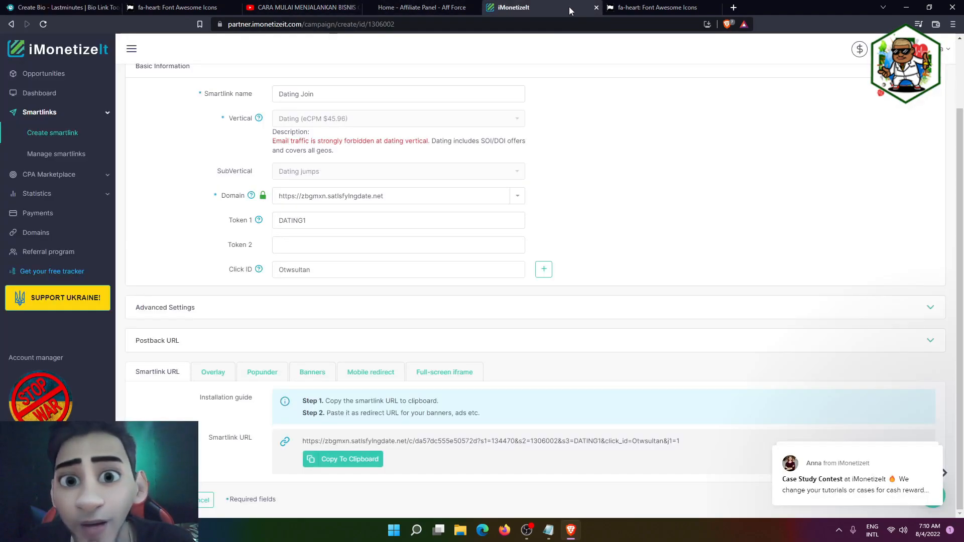
left_click(346, 460)
left_click(65, 7)
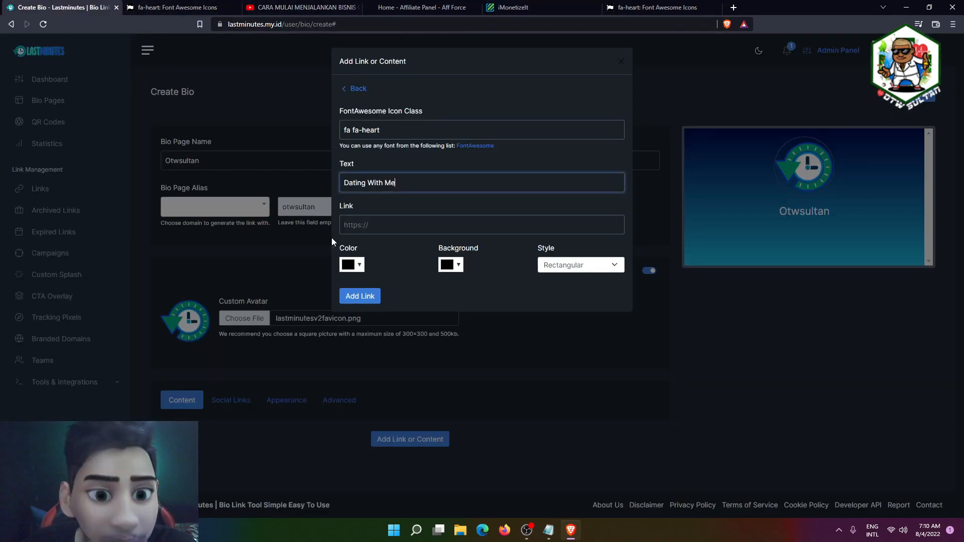
left_click(452, 225)
key("ctrl+v")
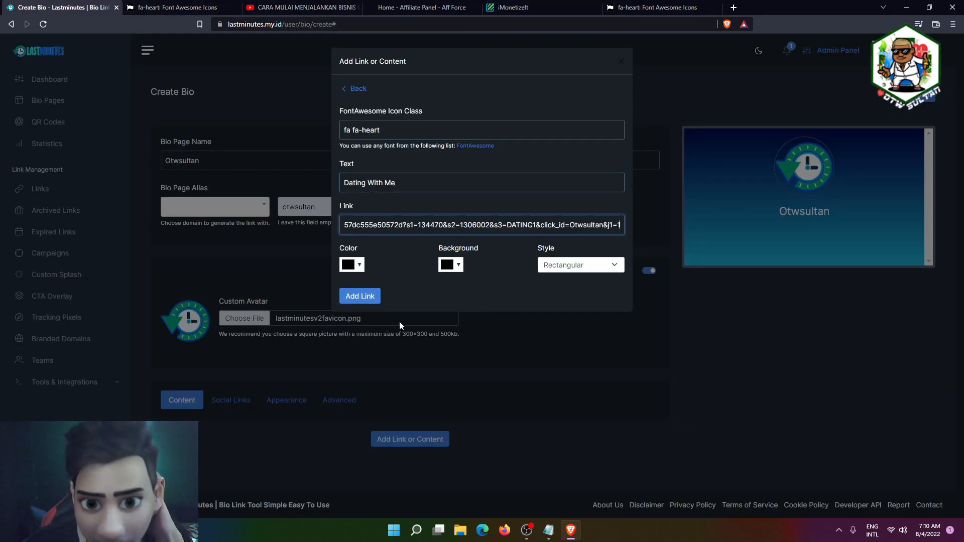
Set the link's text color to near-white #fff8f8 and its background to bright green #37f40c
left_click(361, 272)
left_click(355, 303)
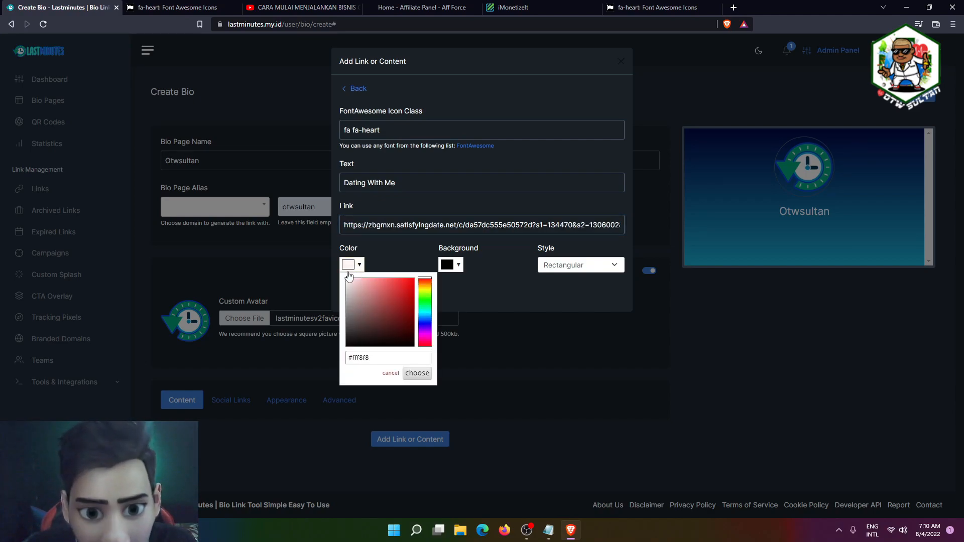
left_click(457, 269)
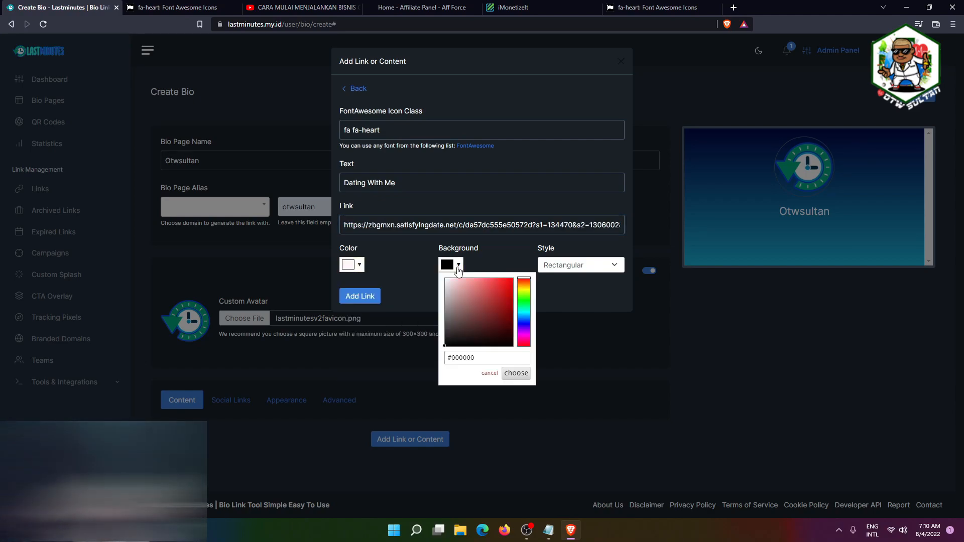
left_click(524, 299)
left_click(509, 281)
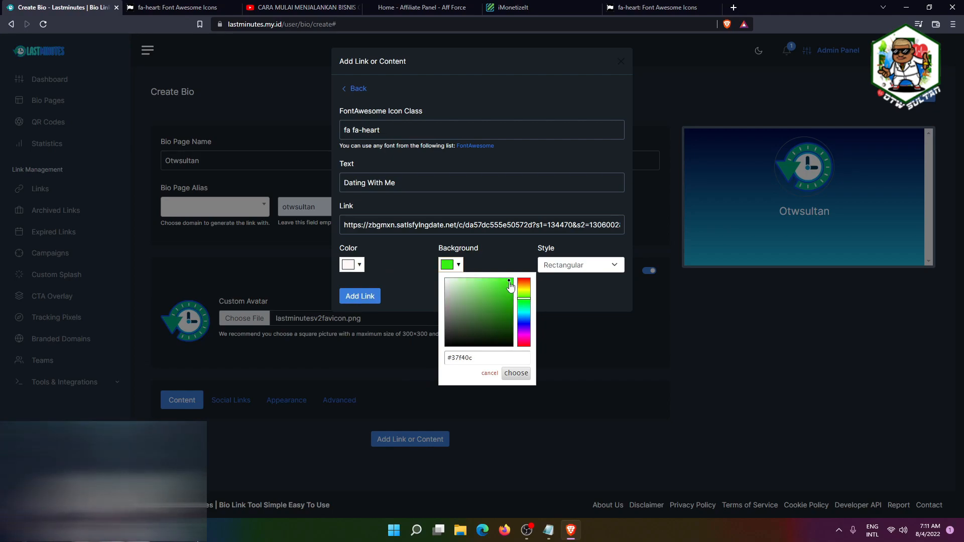
left_click(569, 305)
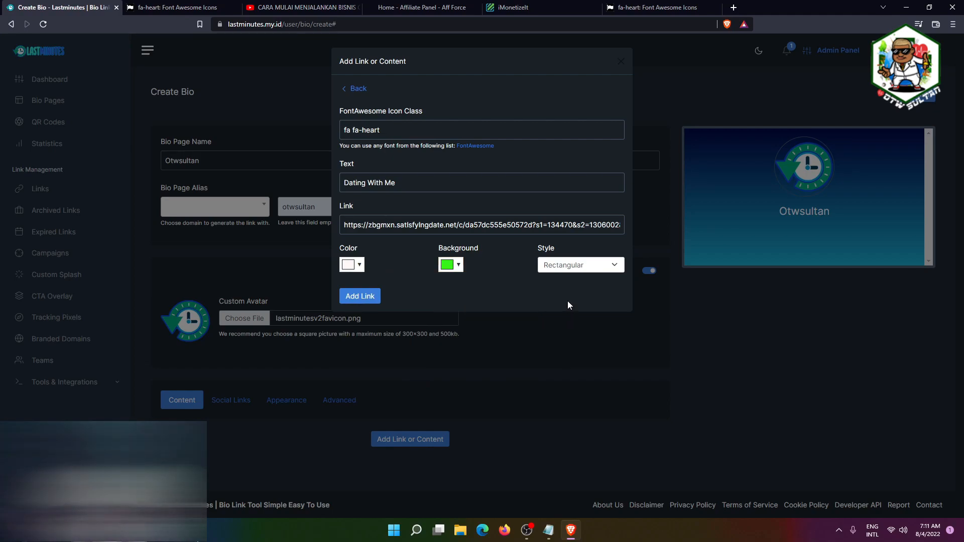
Add the rectangular "Dating With Me" link to the bio page and check it in the preview
left_click(378, 297)
scroll(689, 325, "down", 2)
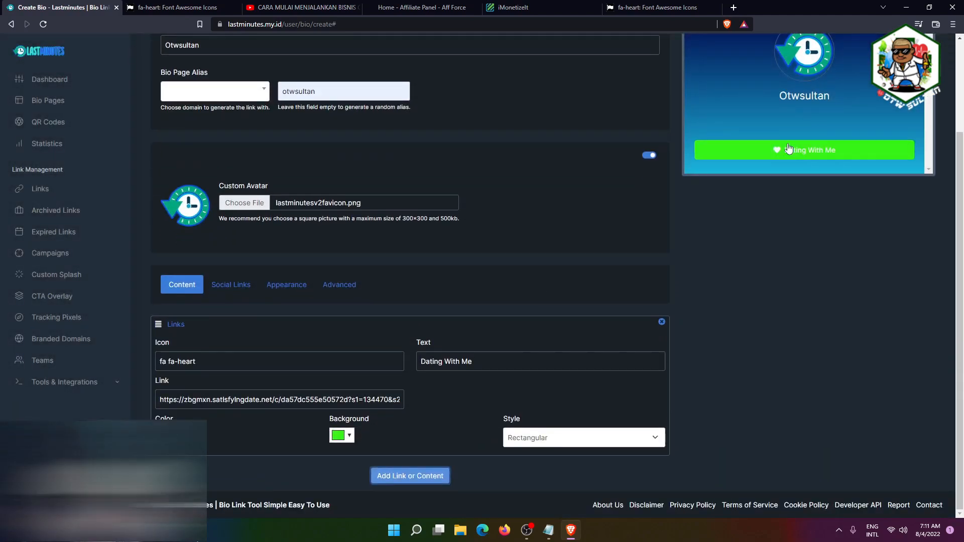
scroll(617, 204, "up", 2)
scroll(270, 279, "up", 1)
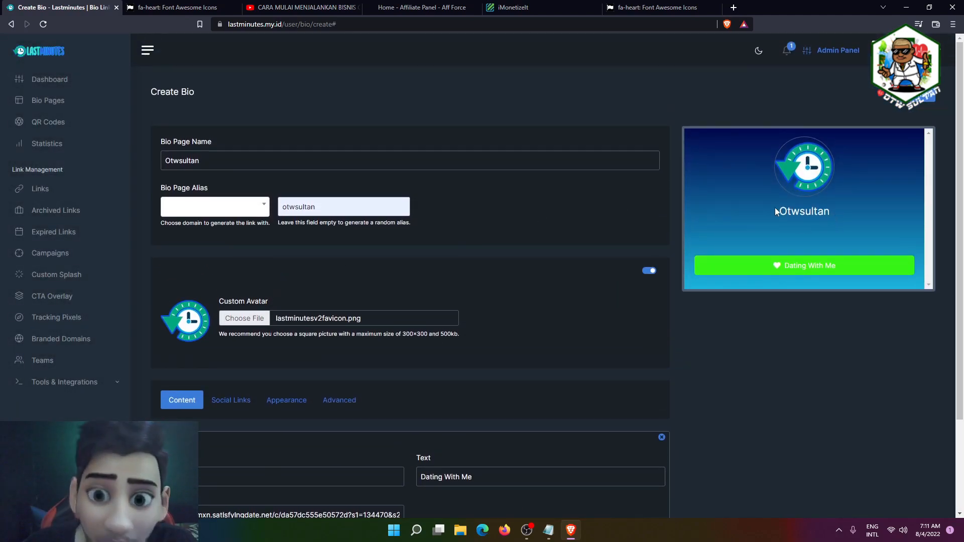
scroll(784, 228, "down", 2)
scroll(675, 233, "up", 2)
scroll(648, 234, "down", 2)
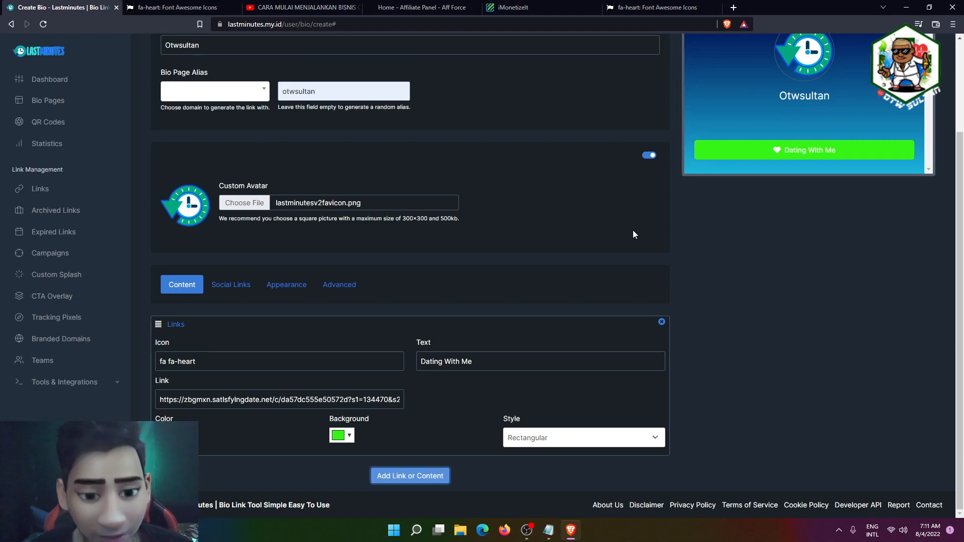
scroll(619, 212, "up", 2)
Add a YouTube Video block to the bio page using the copied address of the open YouTube video, youtube.com/watch?v=grw5muCzpsg
scroll(619, 211, "down", 2)
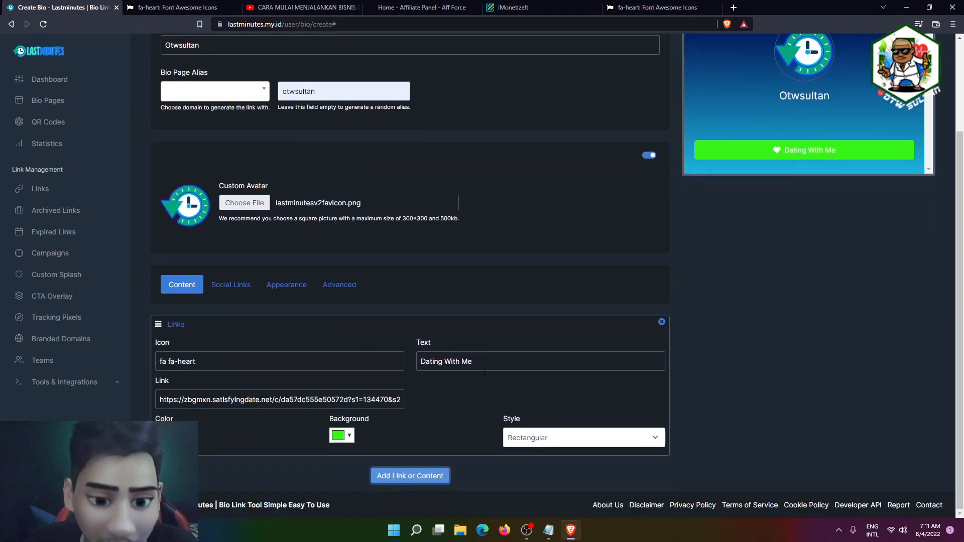
left_click(410, 476)
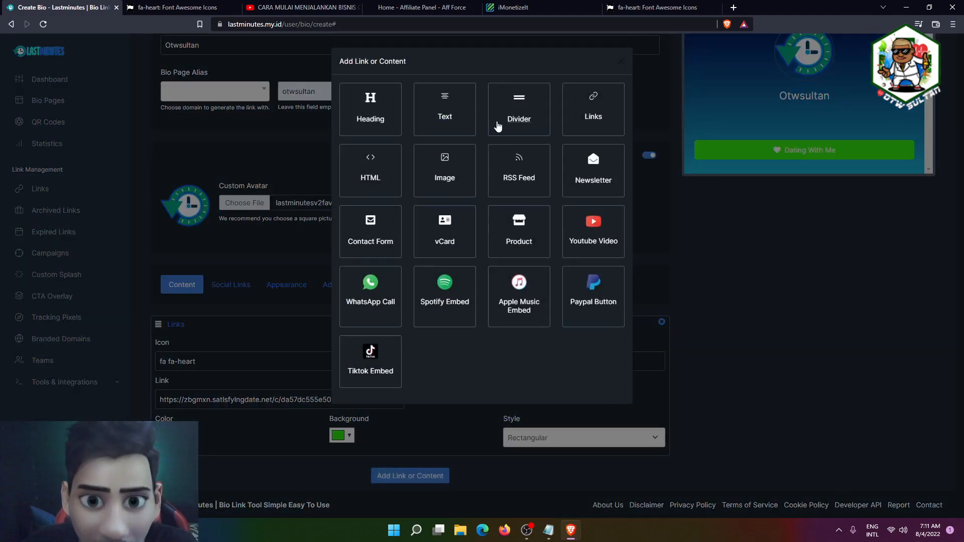
left_click(374, 181)
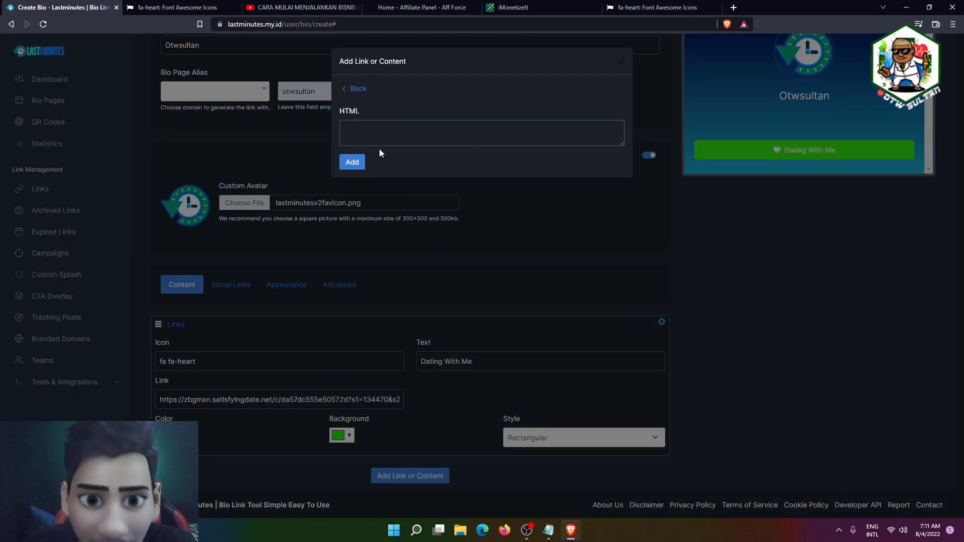
left_click(349, 90)
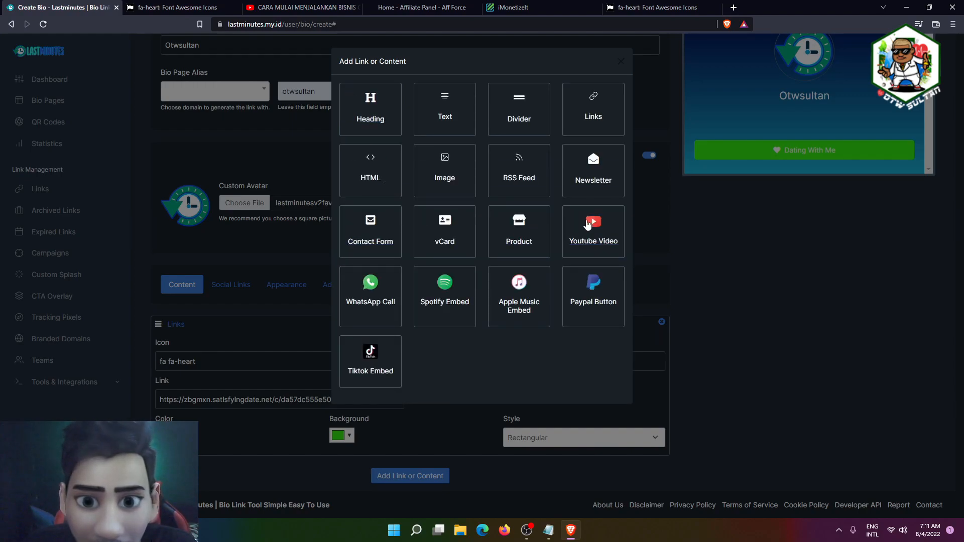
left_click(595, 230)
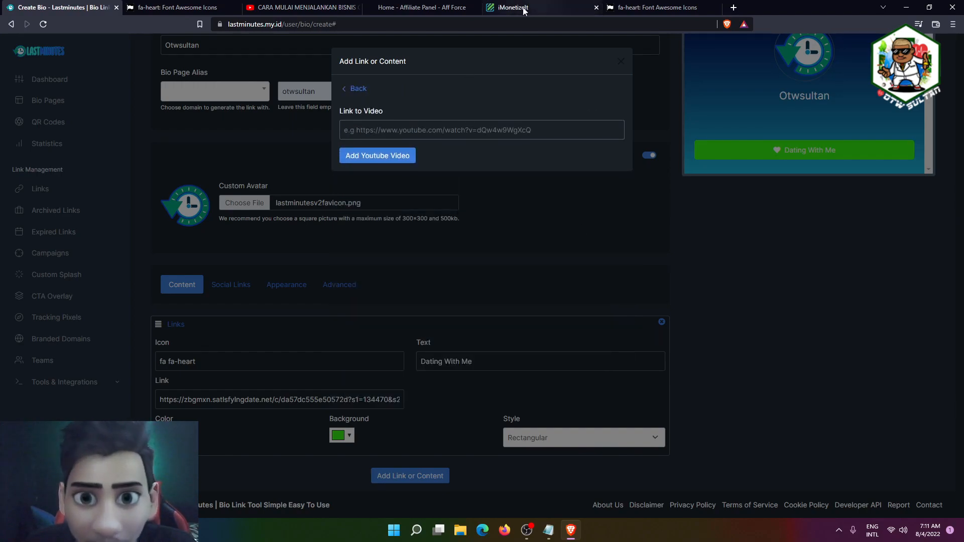
left_click(275, 6)
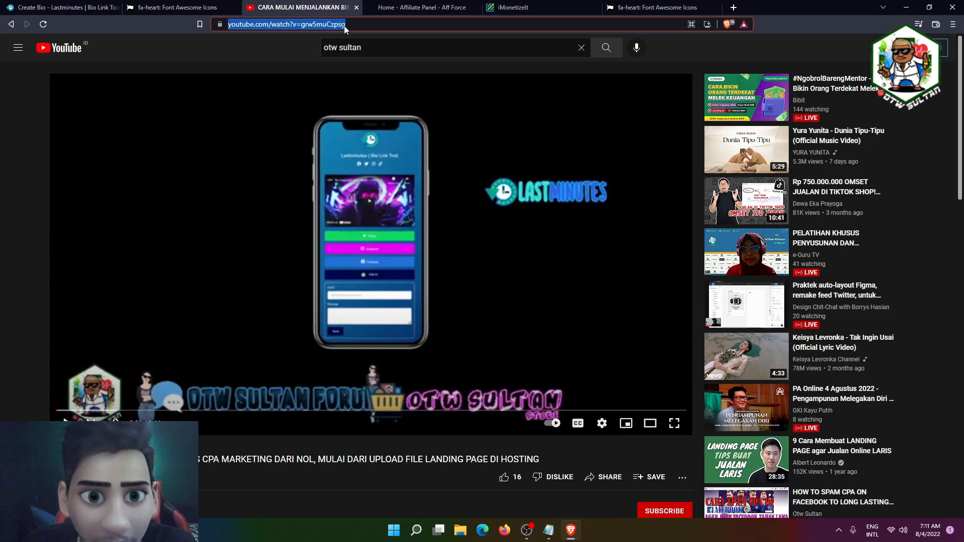
left_click(136, 5)
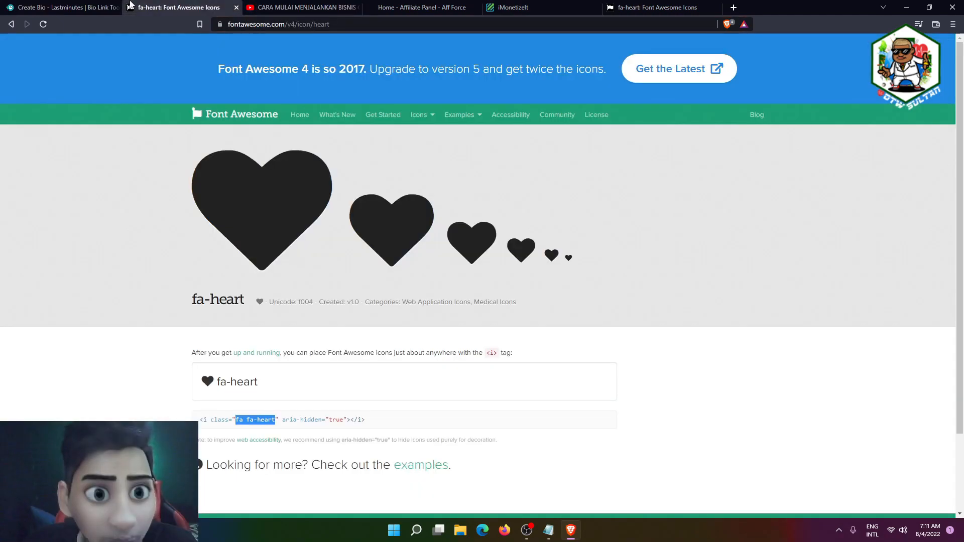
left_click(103, 7)
key("ctrl+v")
left_click(368, 156)
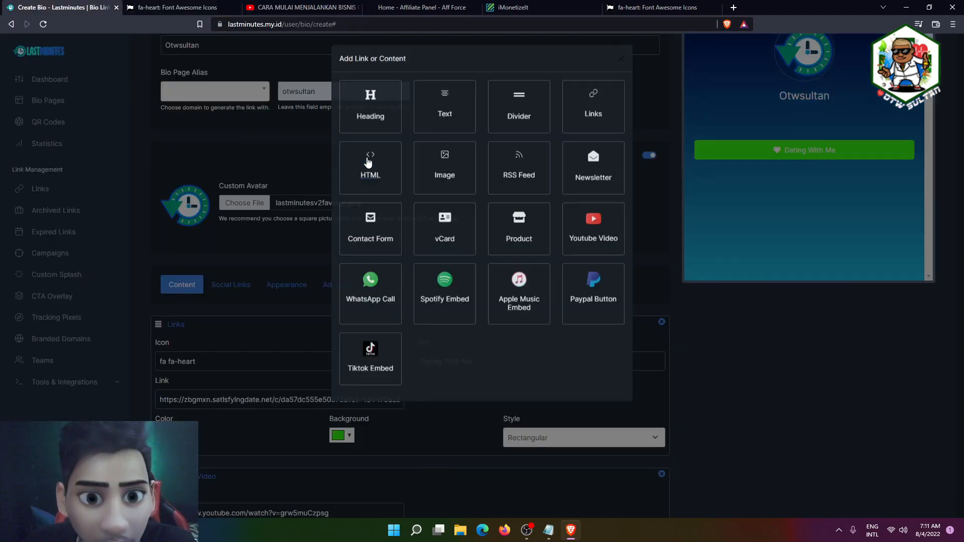
Reorder the bio page content so the YouTube Video block sits above the "Dating With Me" link
scroll(534, 229, "up", 1)
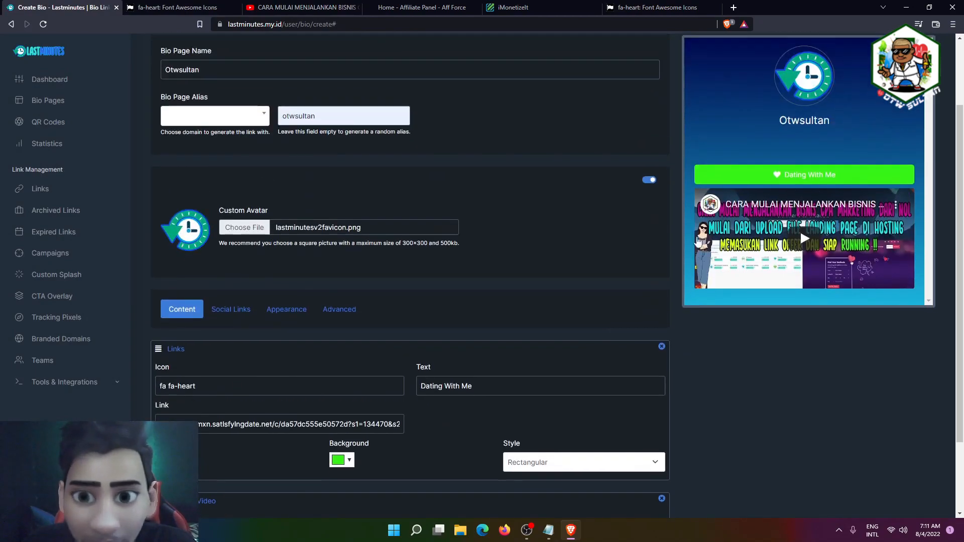
scroll(195, 403, "down", 1)
scroll(231, 366, "up", 1)
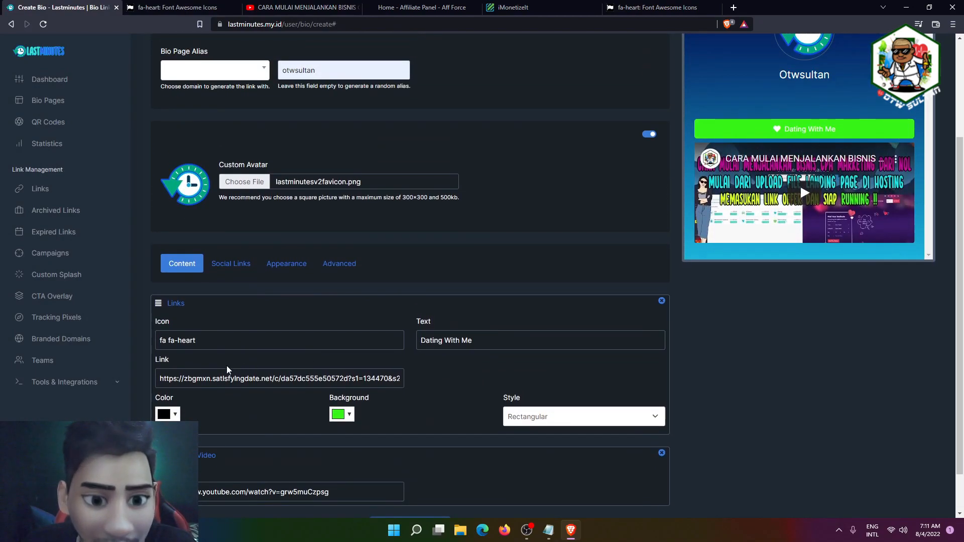
scroll(248, 361, "down", 1)
left_click_drag(159, 405, 200, 351)
scroll(351, 321, "up", 2)
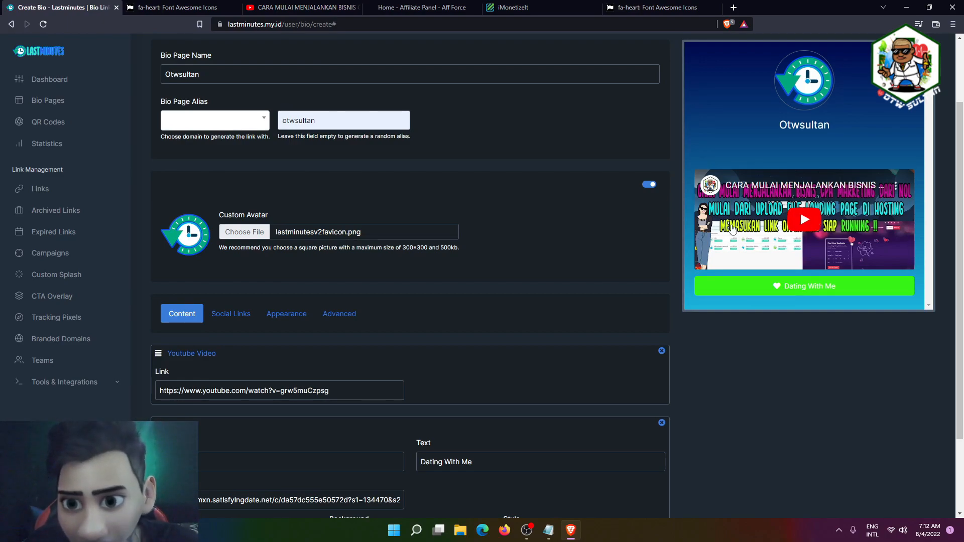
scroll(794, 261, "up", 1)
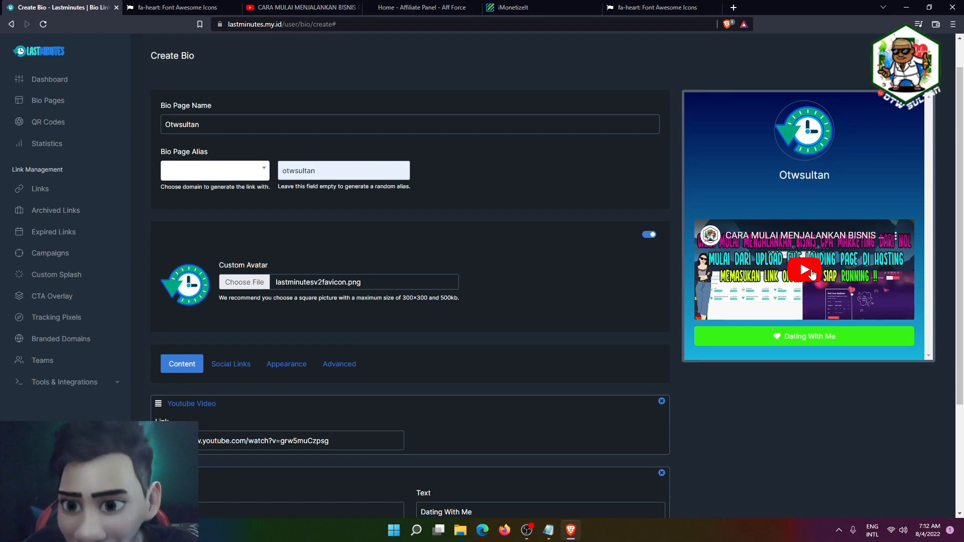
scroll(715, 284, "down", 1)
scroll(691, 277, "down", 2)
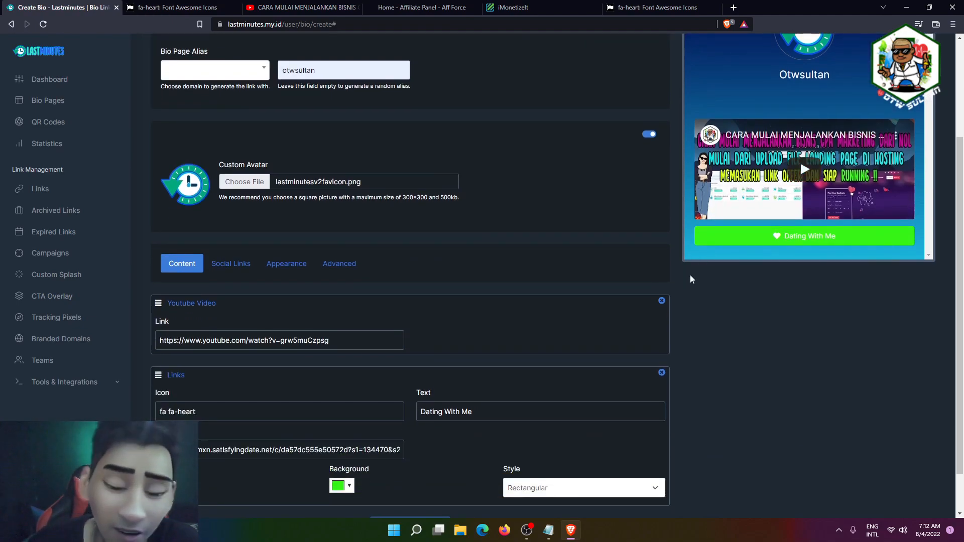
scroll(519, 273, "down", 1)
scroll(426, 298, "up", 1)
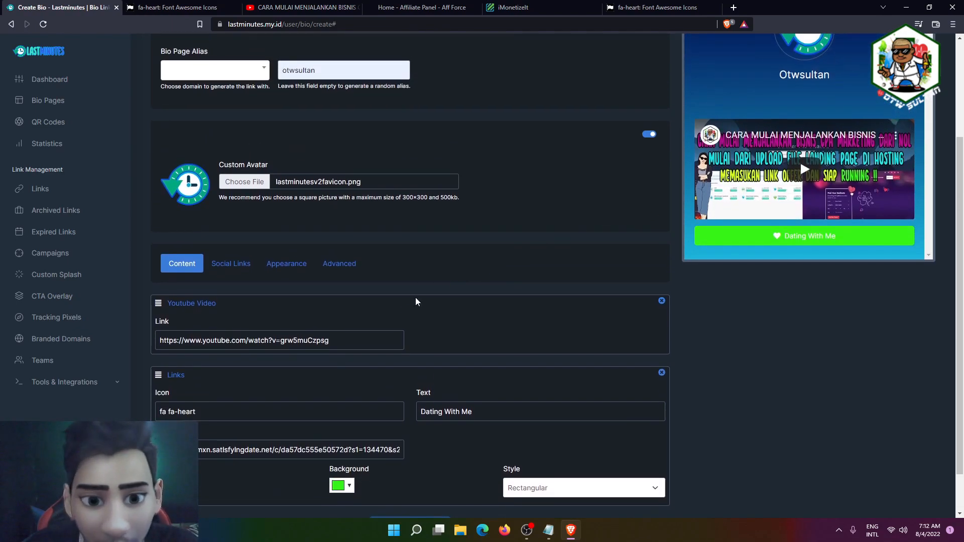
scroll(425, 298, "down", 1)
scroll(392, 432, "up", 1)
Add a contact form block with the text "Contact Us" and the recipient's e-mail address to the bio page
scroll(381, 462, "down", 1)
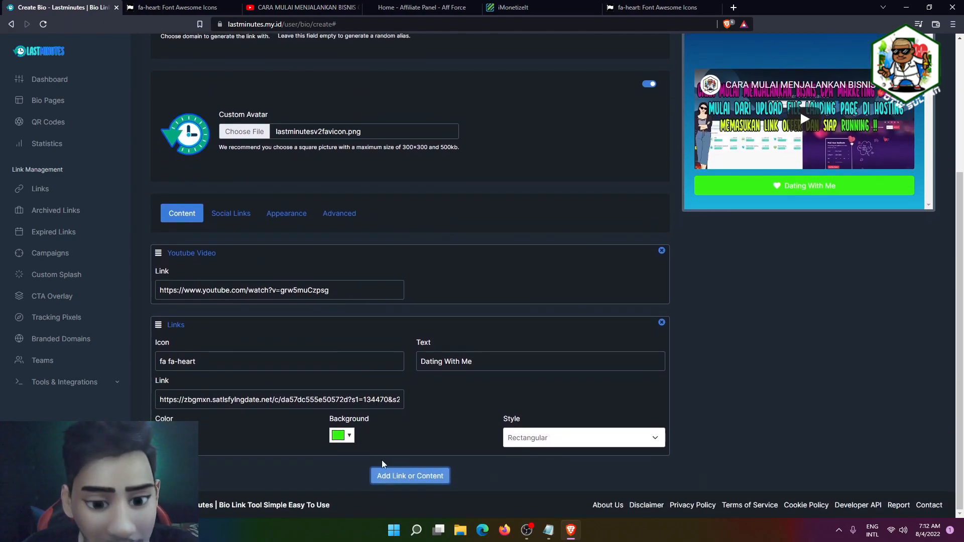
left_click(390, 476)
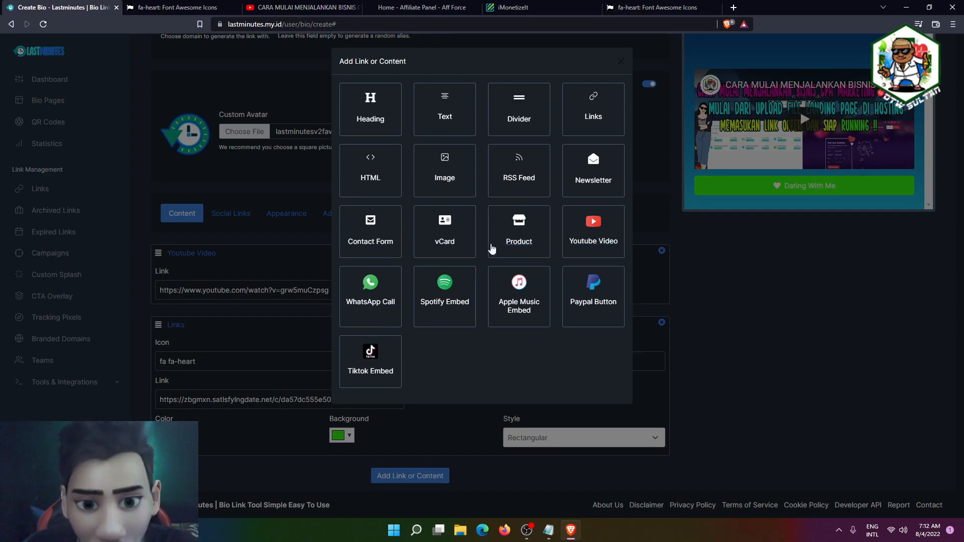
left_click(380, 245)
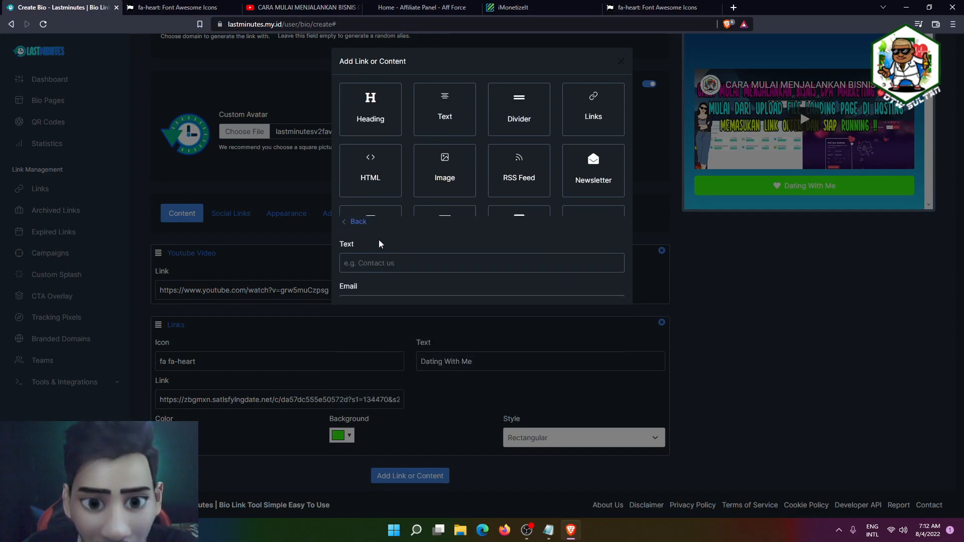
left_click(369, 133)
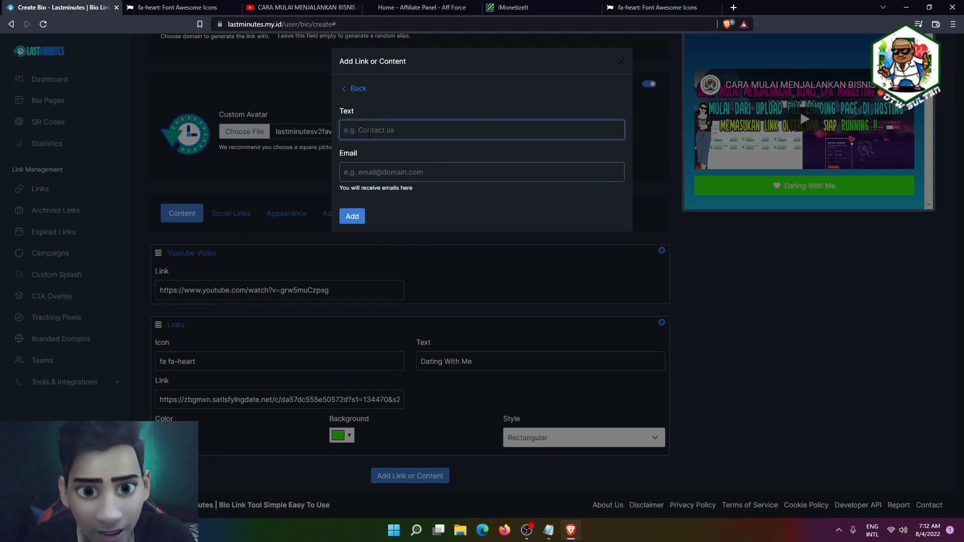
type("Contact Us")
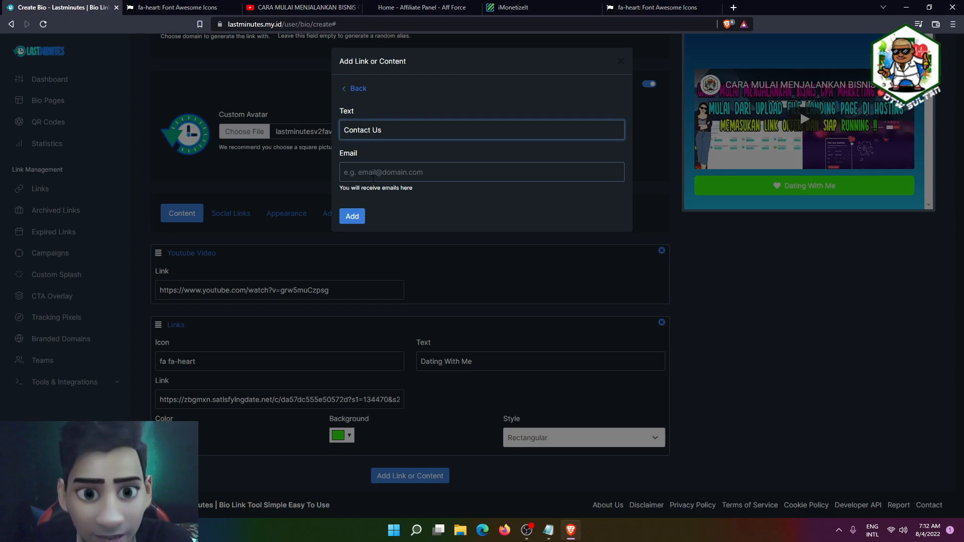
left_click(373, 173)
left_click(367, 196)
left_click(352, 216)
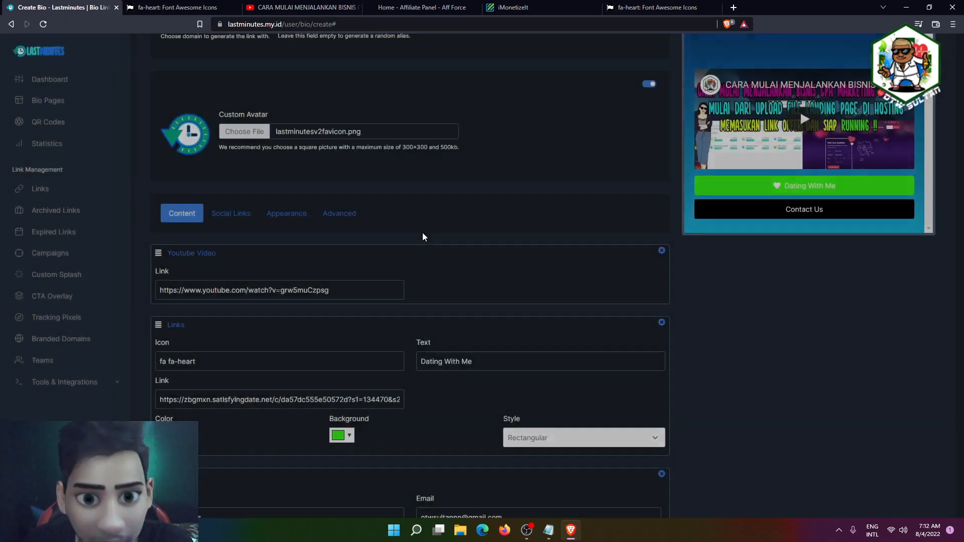
Review the bio page's content blocks and its preview with the video, dating link and contact form
scroll(710, 200, "down", 2)
scroll(722, 184, "up", 1)
scroll(401, 330, "down", 1)
scroll(502, 312, "up", 4)
scroll(479, 307, "down", 1)
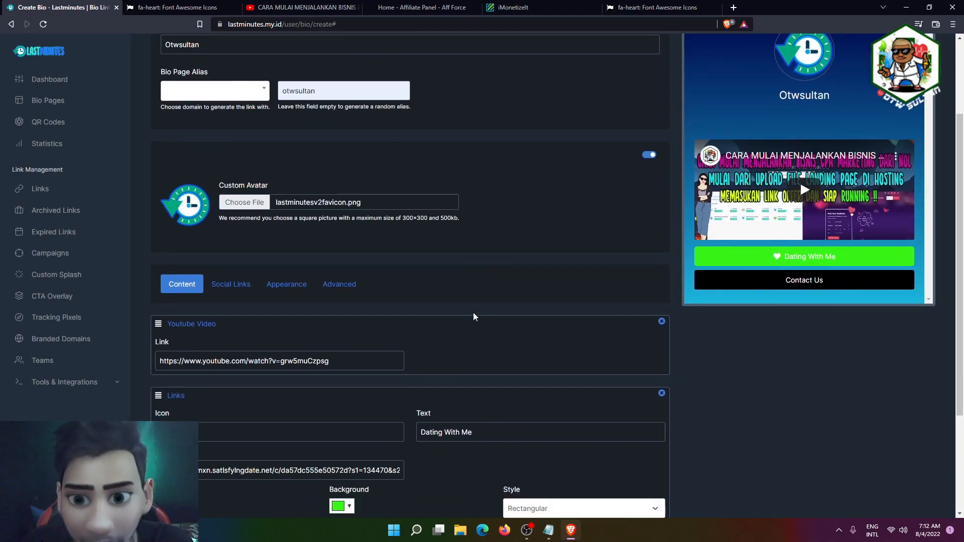
scroll(479, 306, "down", 3)
scroll(410, 277, "up", 3)
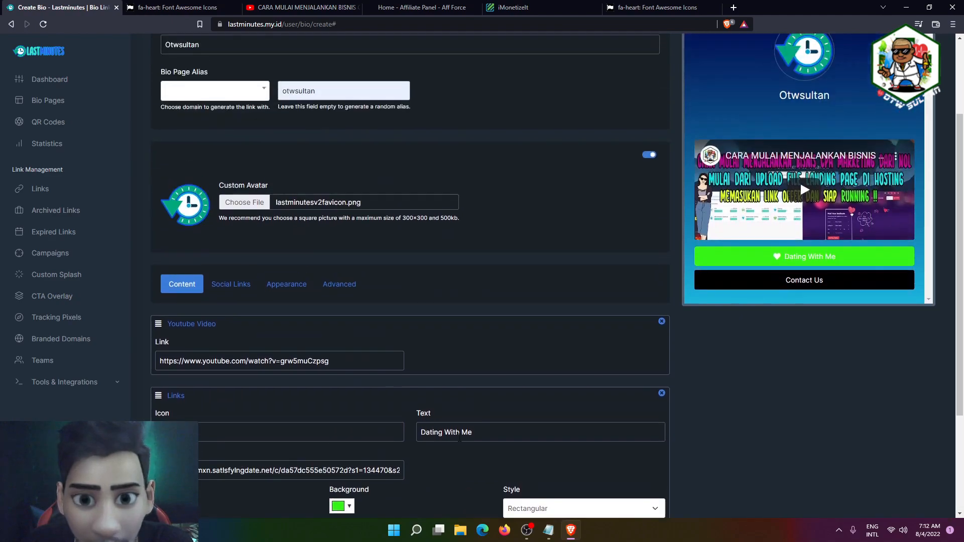
scroll(506, 331, "down", 3)
scroll(506, 331, "up", 5)
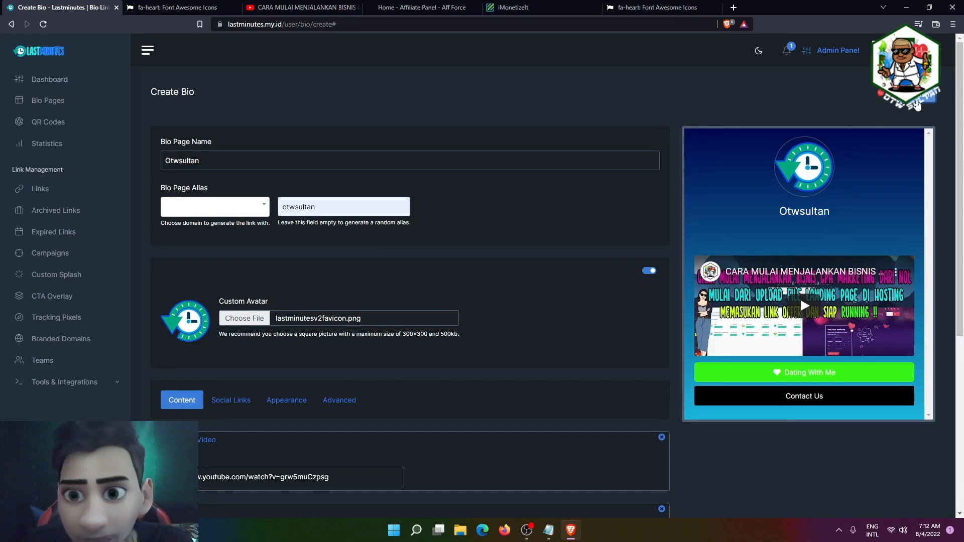
Save the Otwsultan bio page, copy its address and open it in a new browser tab to check it
left_click(917, 105)
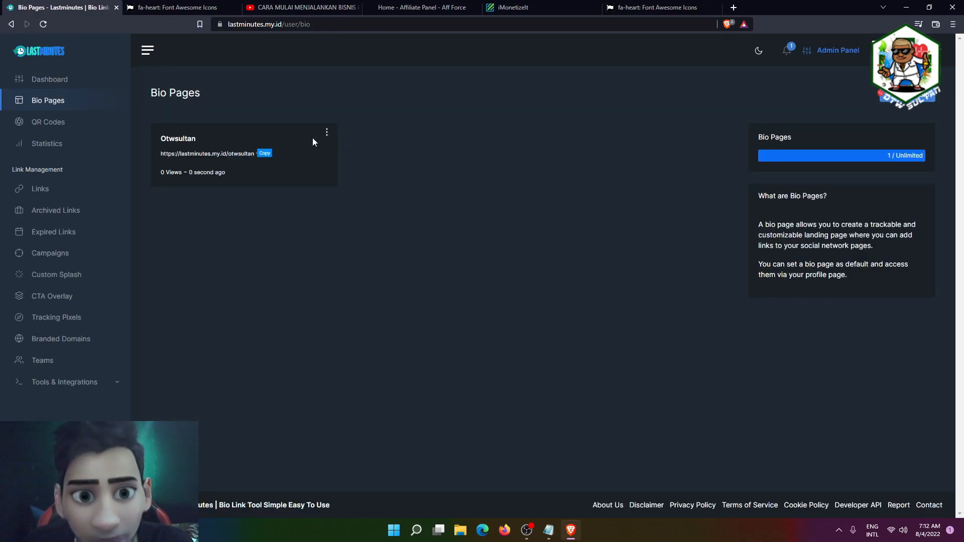
left_click(265, 154)
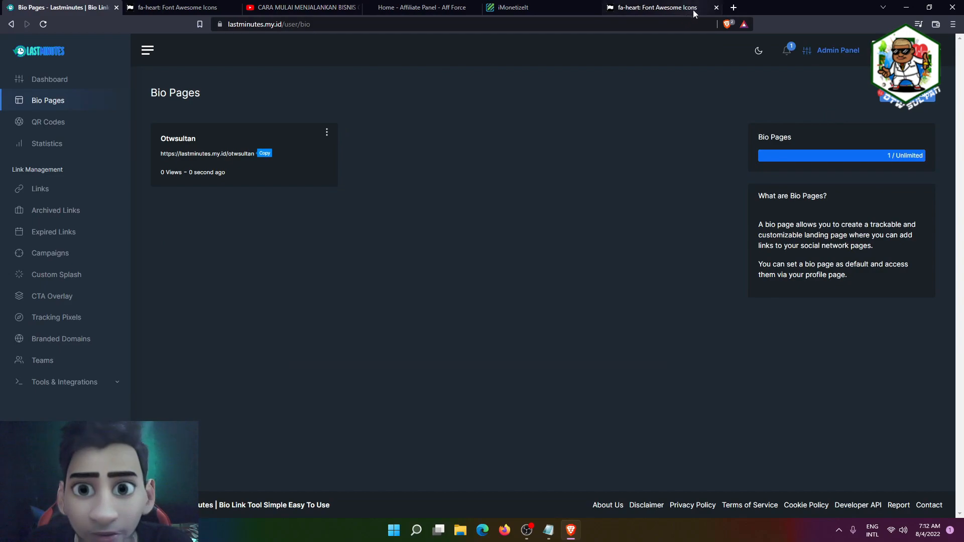
left_click(733, 9)
key("ctrl+v")
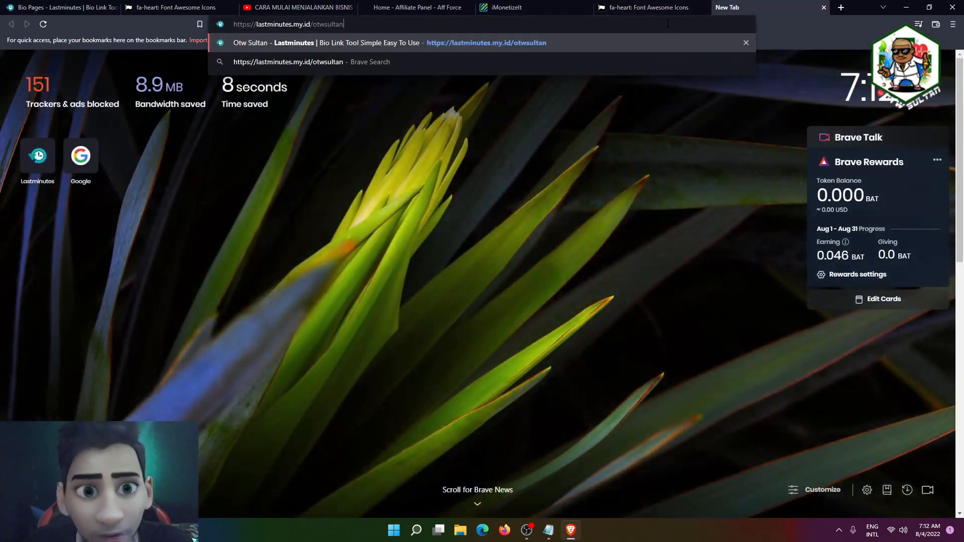
key("Return")
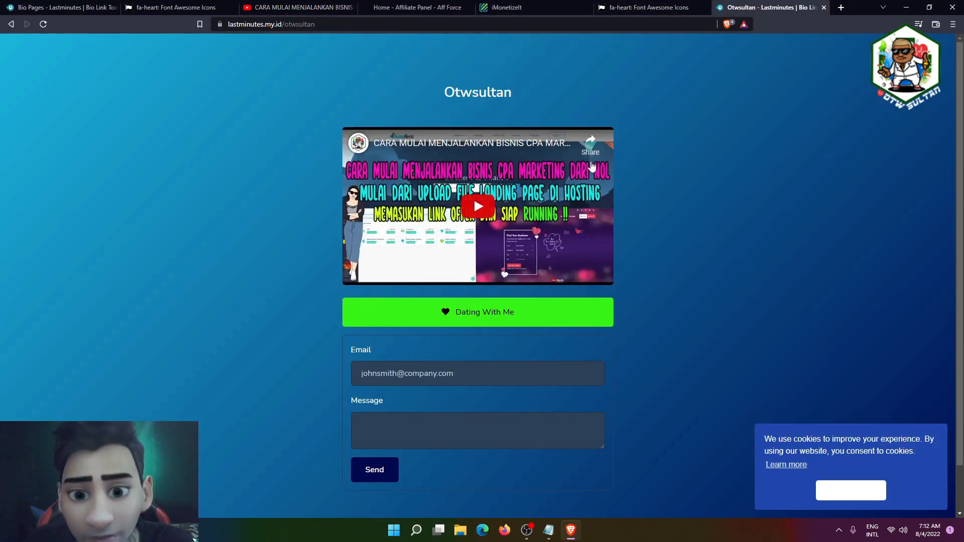
scroll(361, 288, "up", 1)
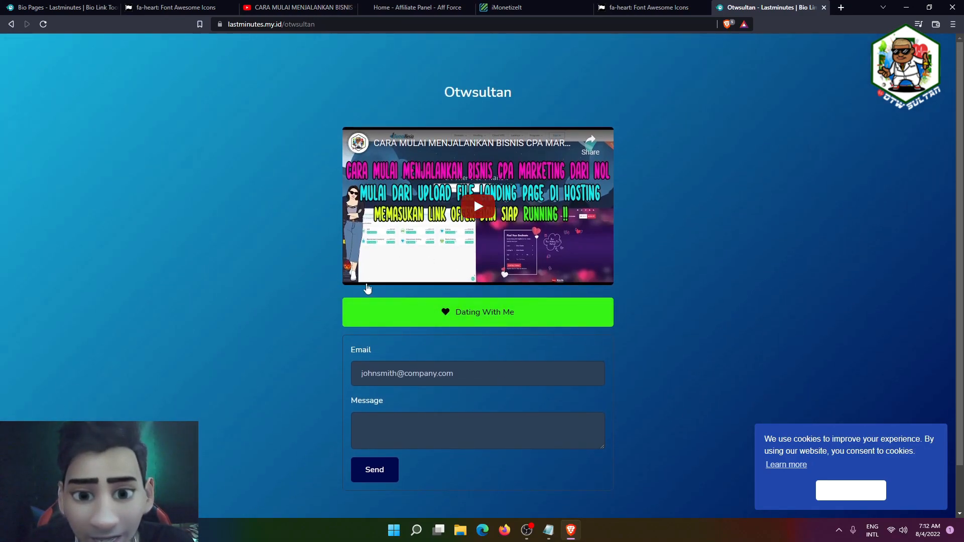
scroll(390, 195, "down", 1)
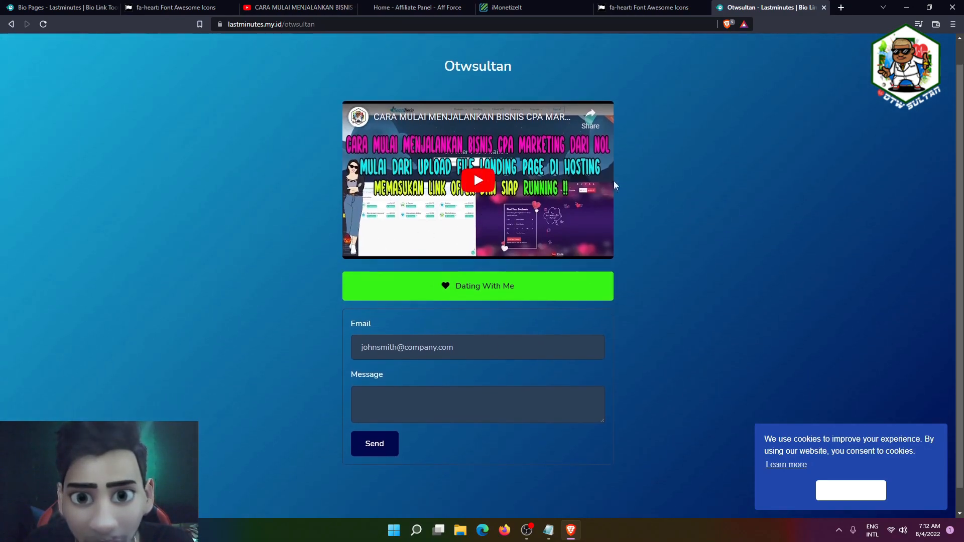
Return to Lastminutes and open the dashboard
left_click(628, 4)
left_click(508, 7)
left_click(309, 8)
left_click(126, 6)
left_click(119, 6)
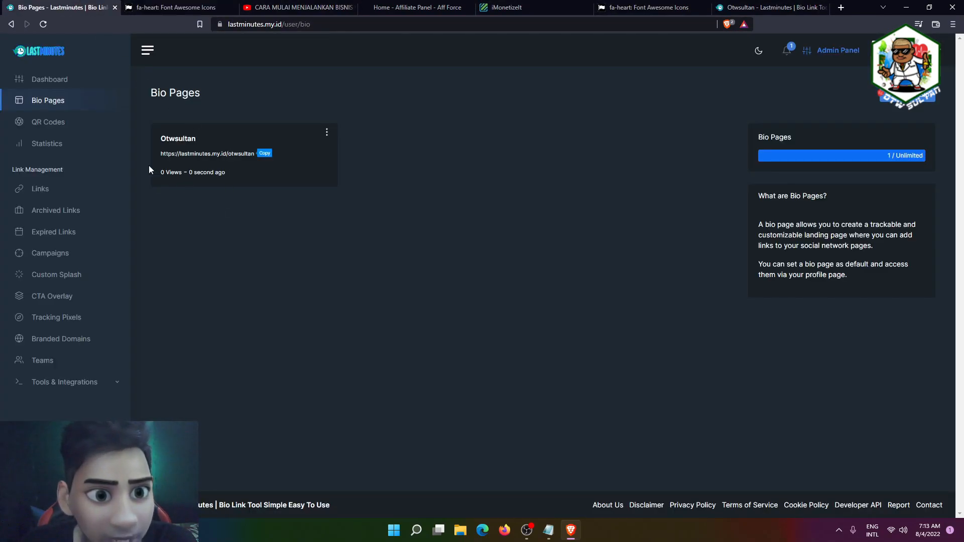
left_click(37, 145)
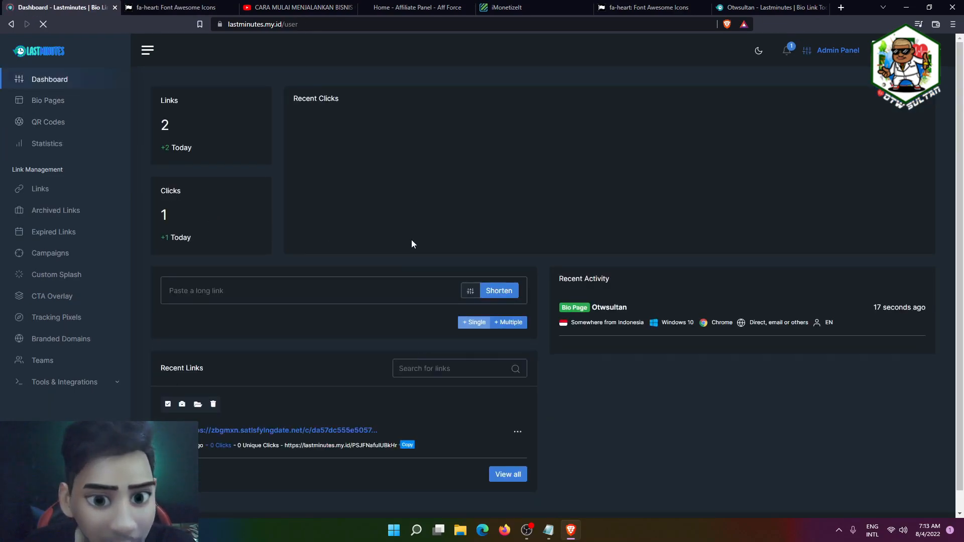
left_click(209, 290)
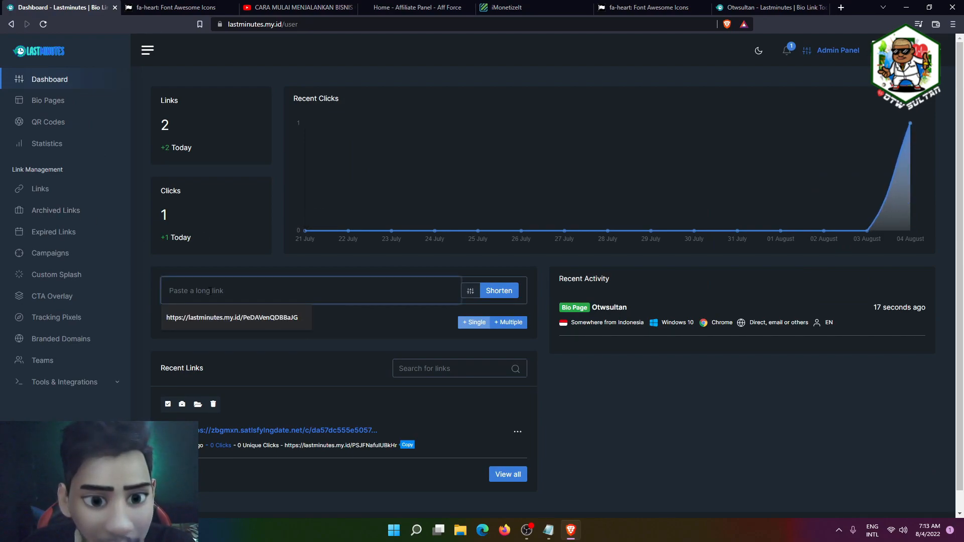
left_click(363, 322)
left_click(284, 292)
key("ctrl+v")
left_click(330, 322)
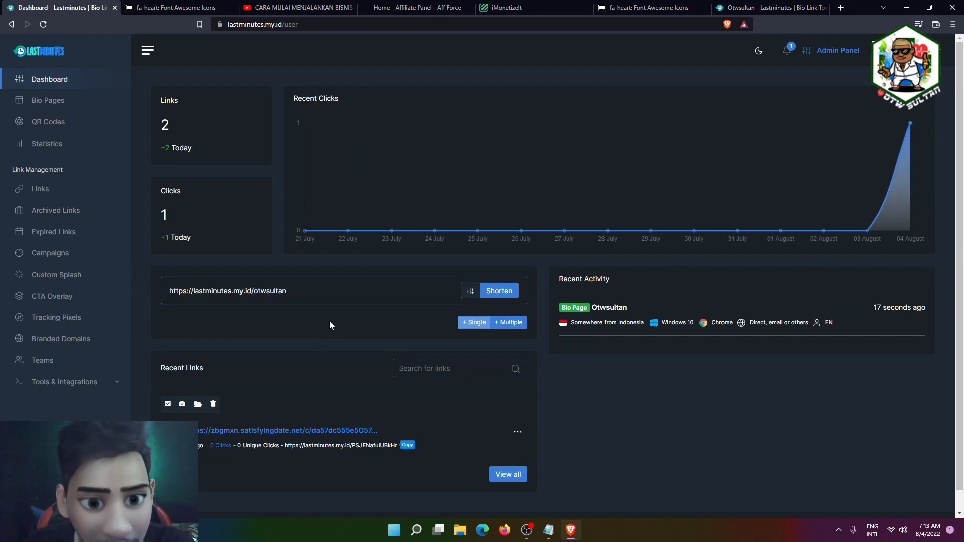
left_click(471, 290)
scroll(302, 349, "down", 1)
scroll(309, 345, "down", 2)
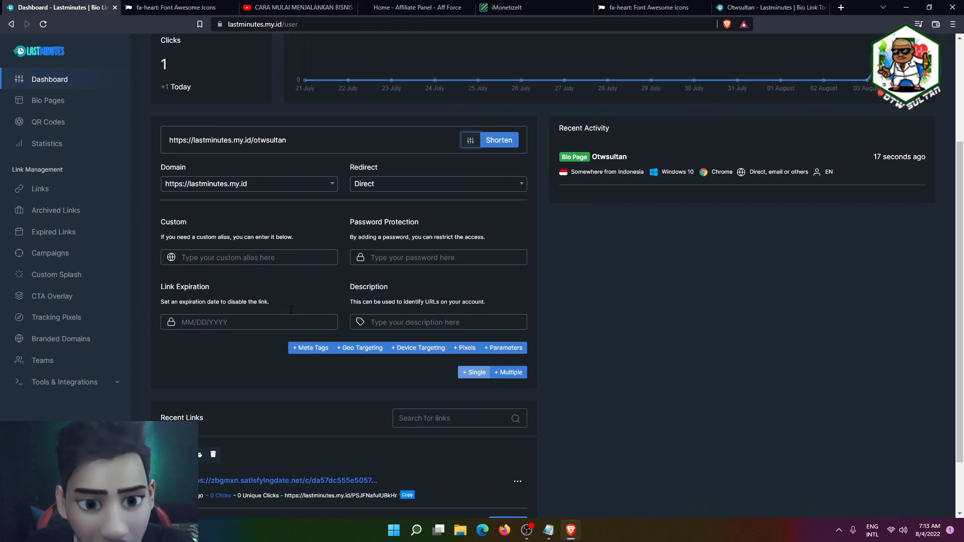
Examine the shortener's domain and redirect choices and its custom alias, password and description fields
left_click(323, 185)
left_click(370, 184)
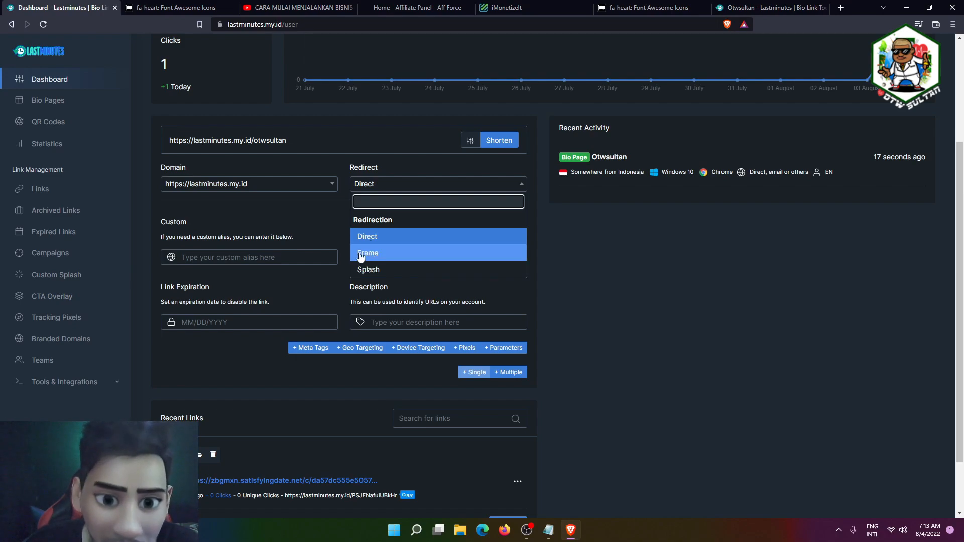
left_click(297, 218)
left_click(236, 259)
left_click(363, 259)
scroll(364, 262, "down", 1)
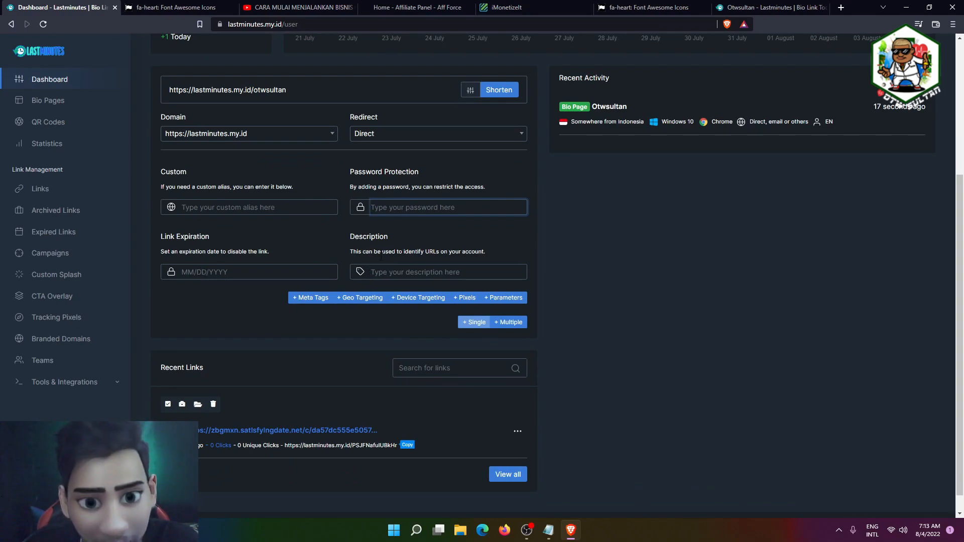
left_click(412, 271)
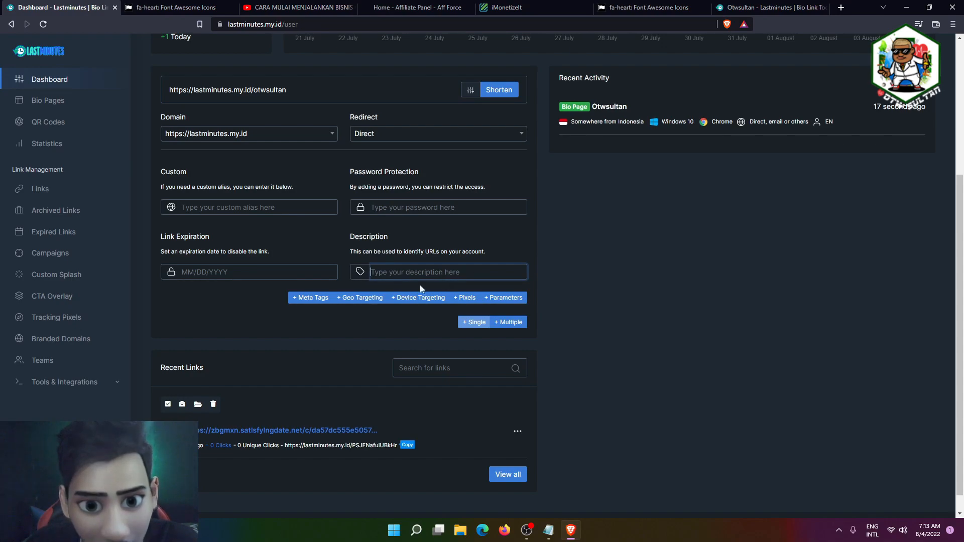
Add the Meta Tags and Geo Targeting sections to the link options and inspect the first country rule's fields
left_click(307, 302)
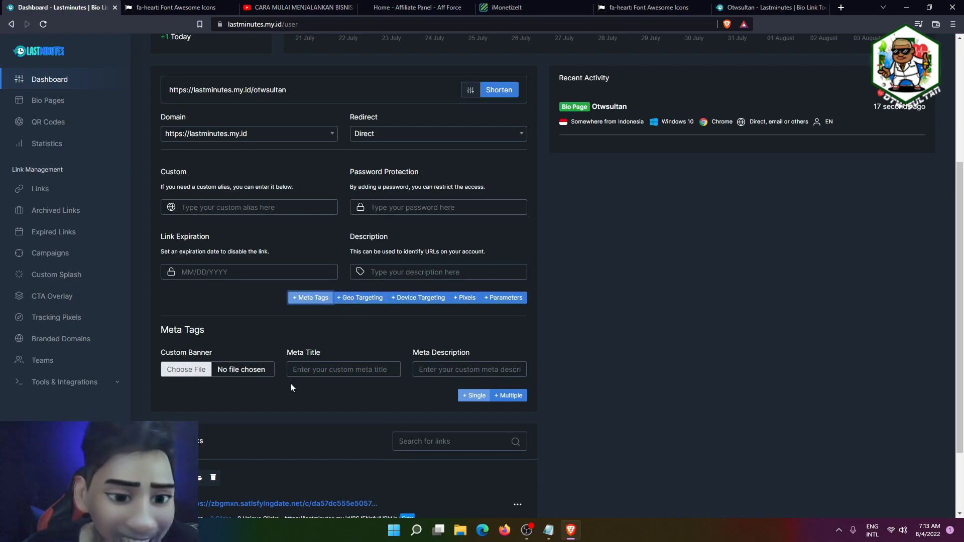
left_click(363, 302)
scroll(346, 312, "down", 2)
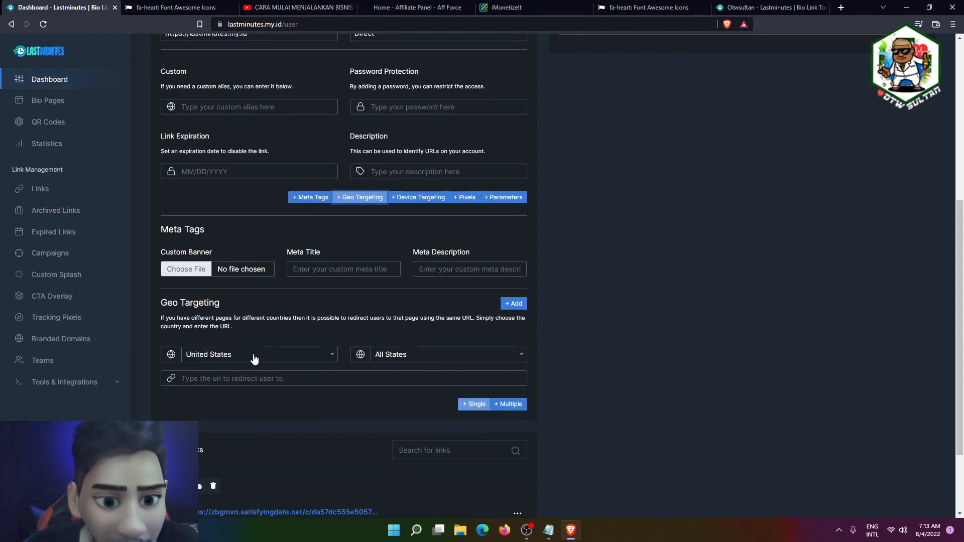
scroll(255, 359, "down", 1)
left_click(258, 309)
left_click(301, 372)
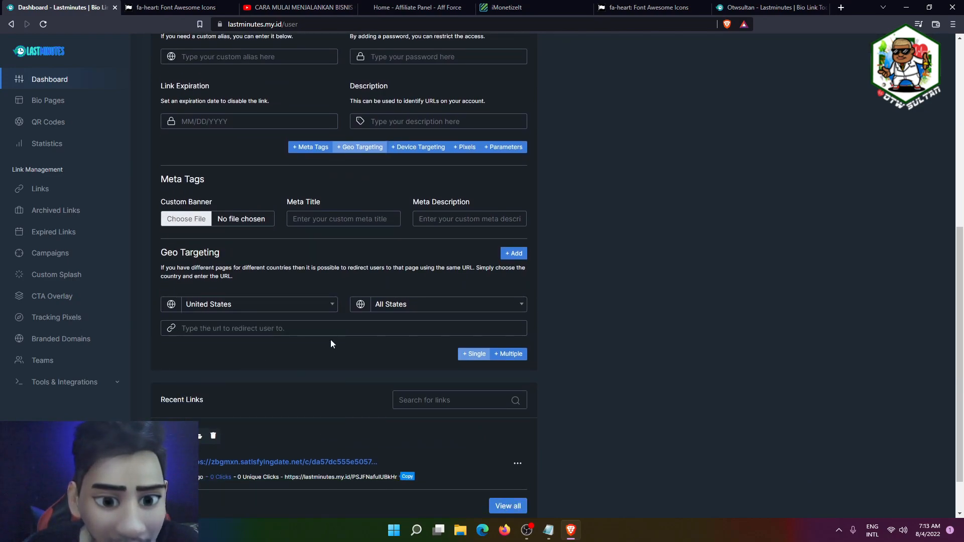
left_click(284, 330)
left_click(326, 343)
scroll(425, 343, "down", 1)
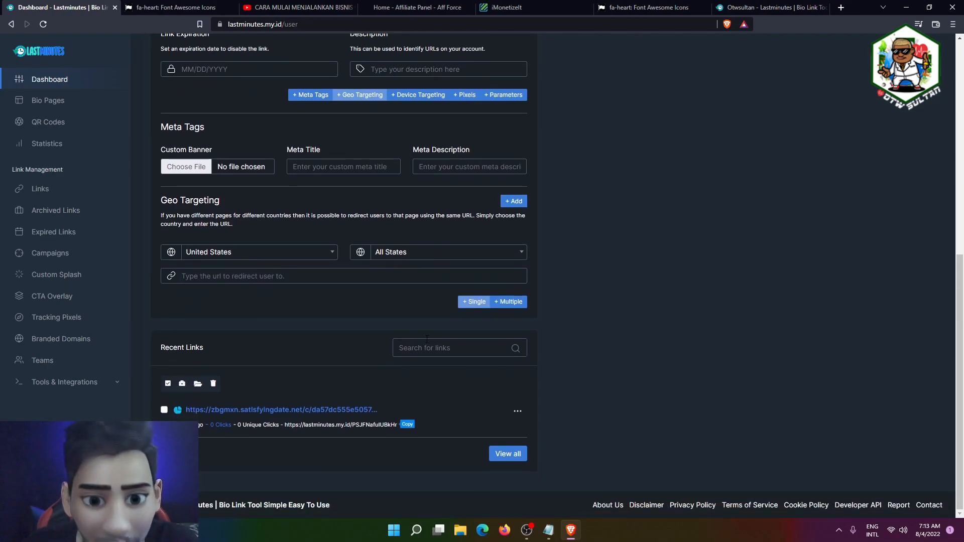
Add a second geo-targeting rule for Uruguay covering all states, leaving its redirect address empty
left_click(506, 208)
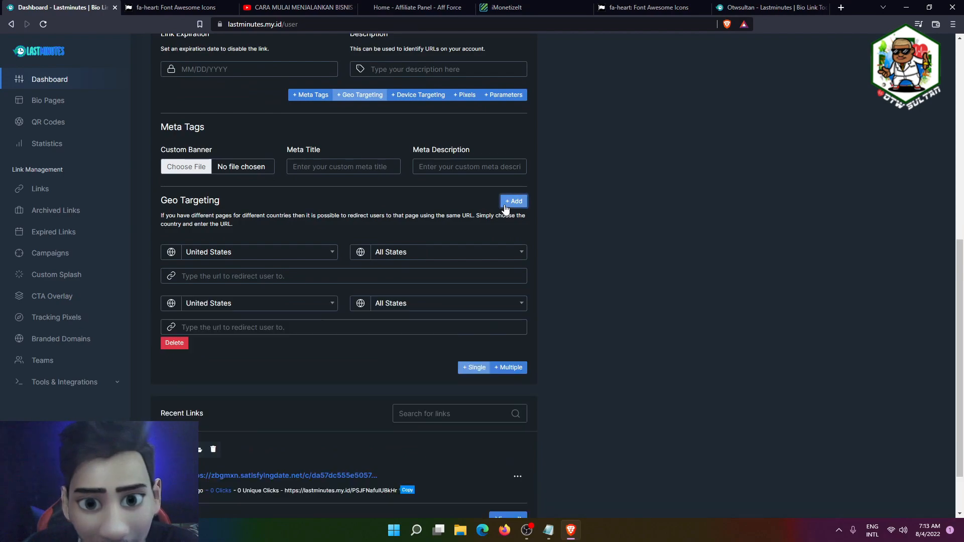
left_click(252, 303)
left_click(221, 388)
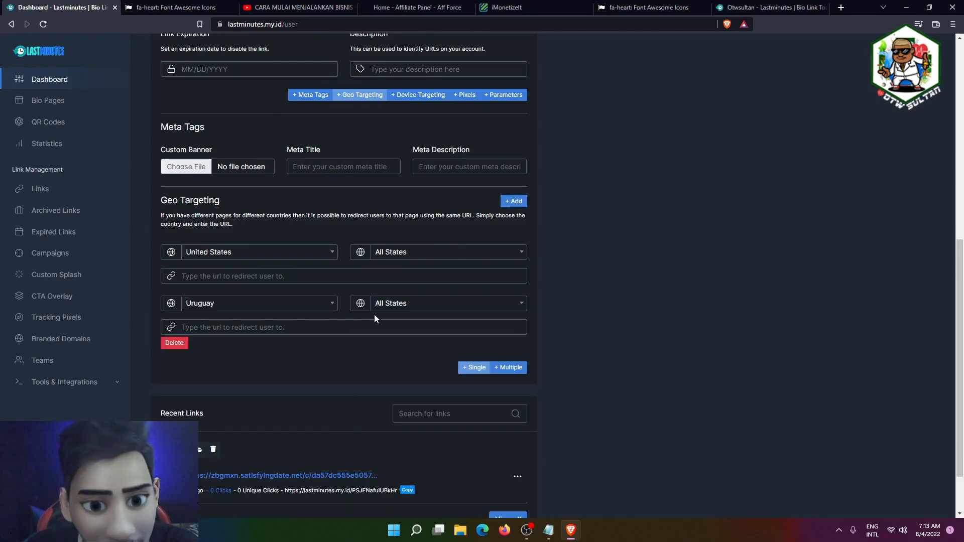
left_click(397, 306)
left_click(237, 329)
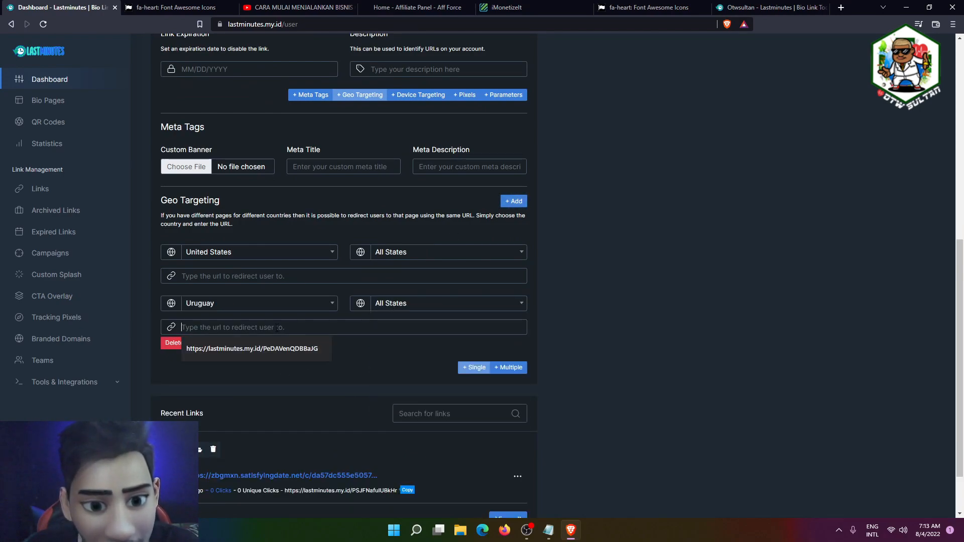
left_click(388, 356)
scroll(388, 355, "down", 1)
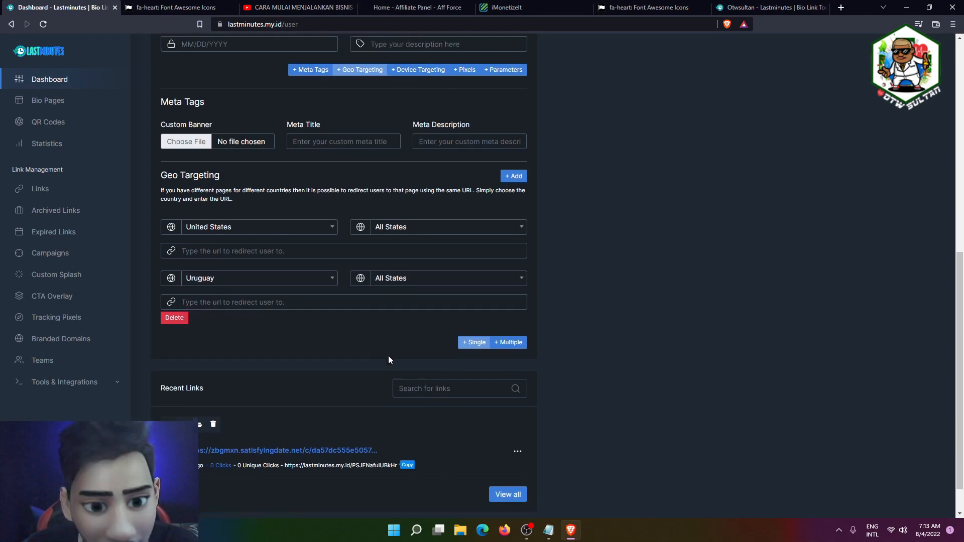
Add the Device Targeting section to the link options and set its first device to Mac OS
scroll(384, 350, "up", 3)
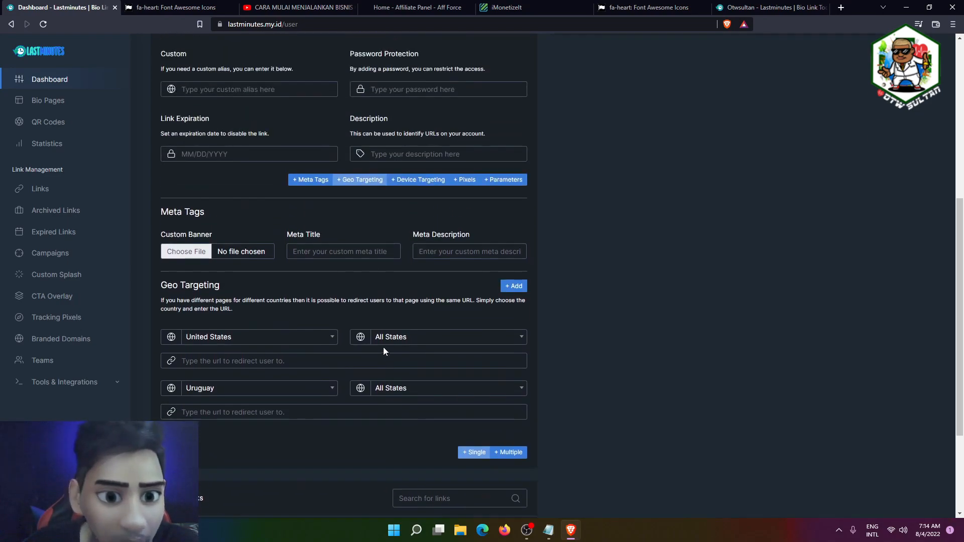
scroll(382, 331, "up", 2)
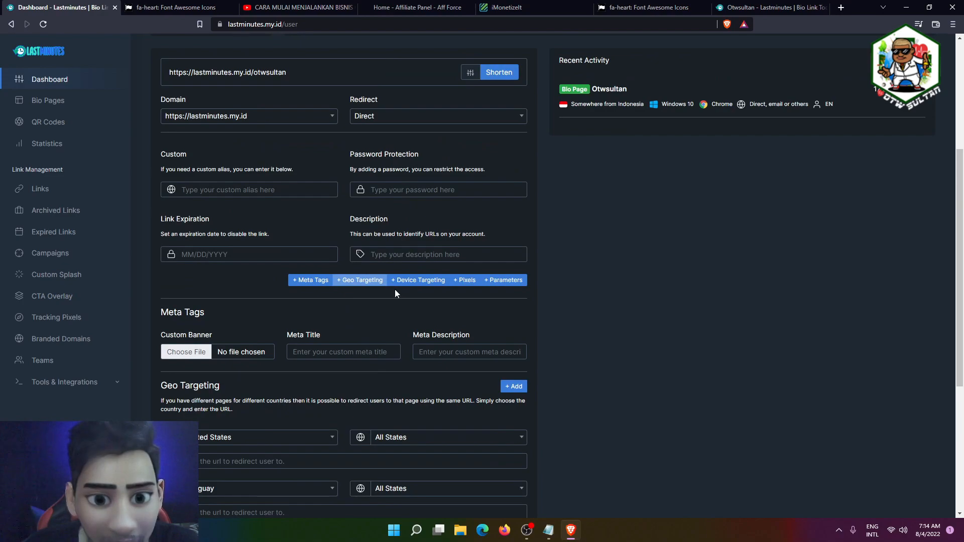
left_click(409, 281)
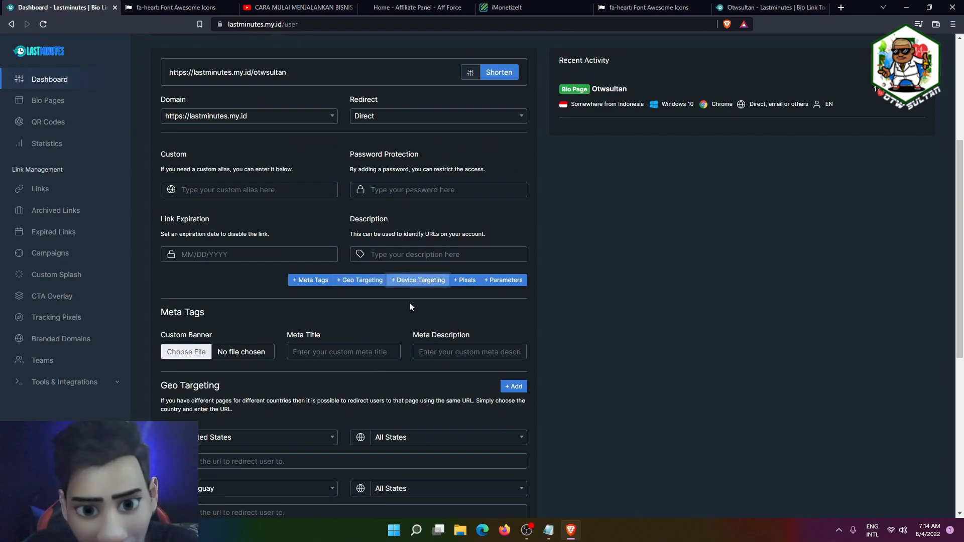
scroll(409, 303, "down", 3)
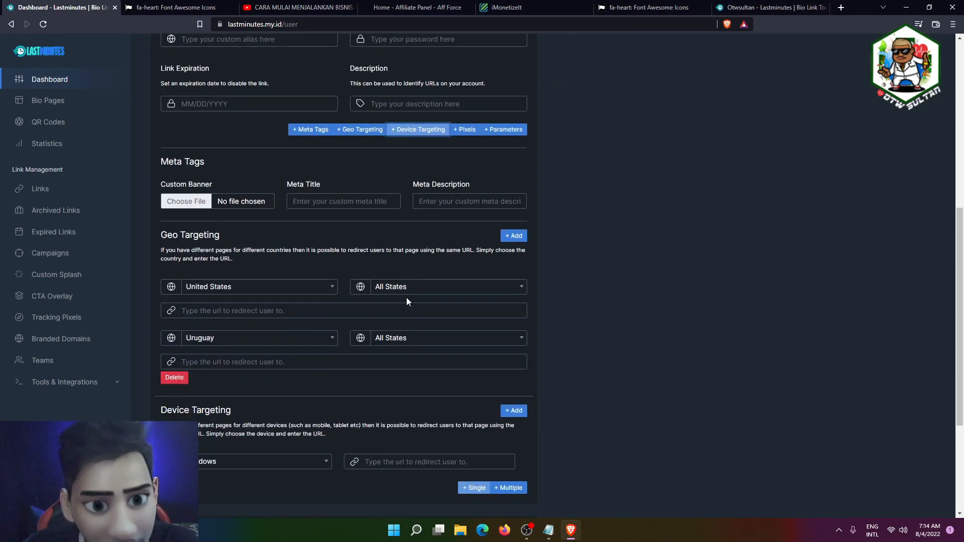
scroll(272, 274, "up", 1)
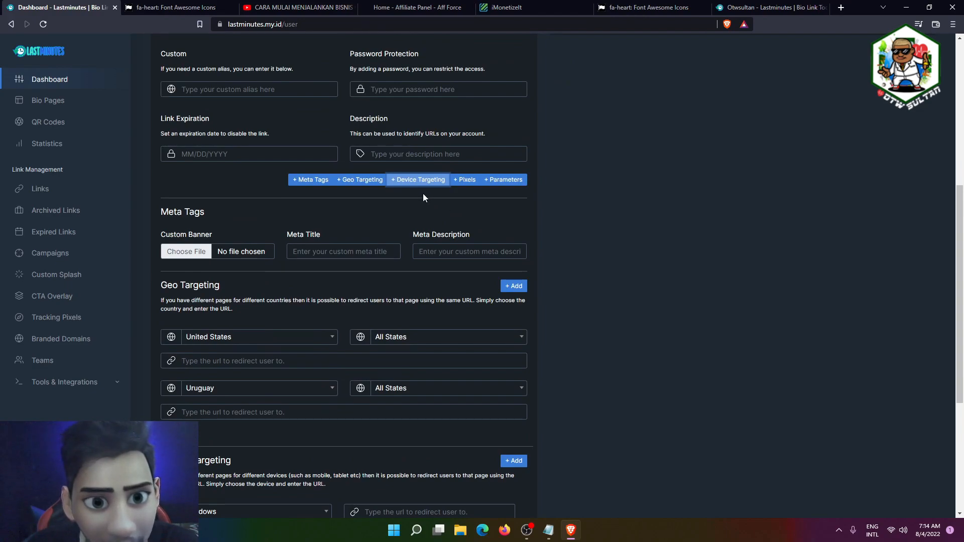
scroll(424, 196, "up", 2)
scroll(430, 201, "up", 1)
scroll(428, 203, "down", 4)
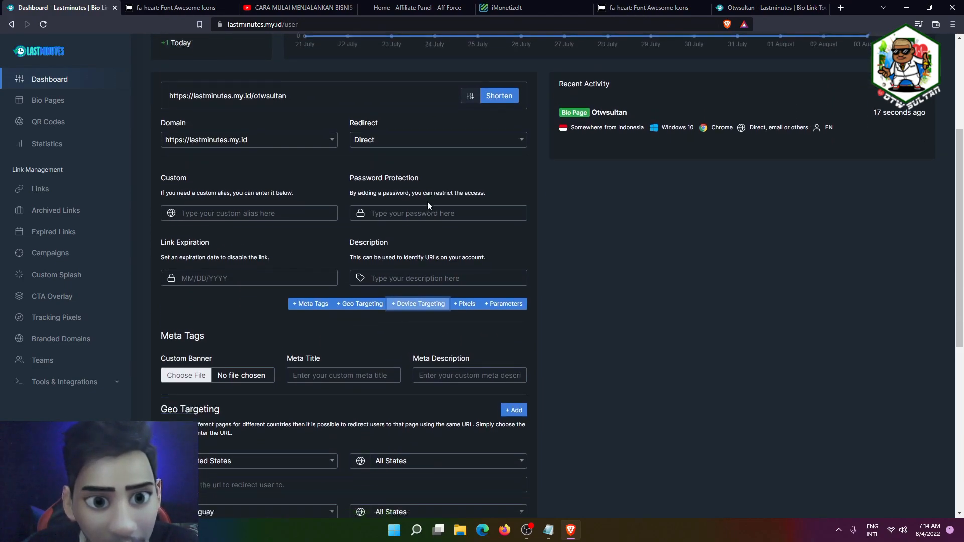
scroll(429, 202, "down", 1)
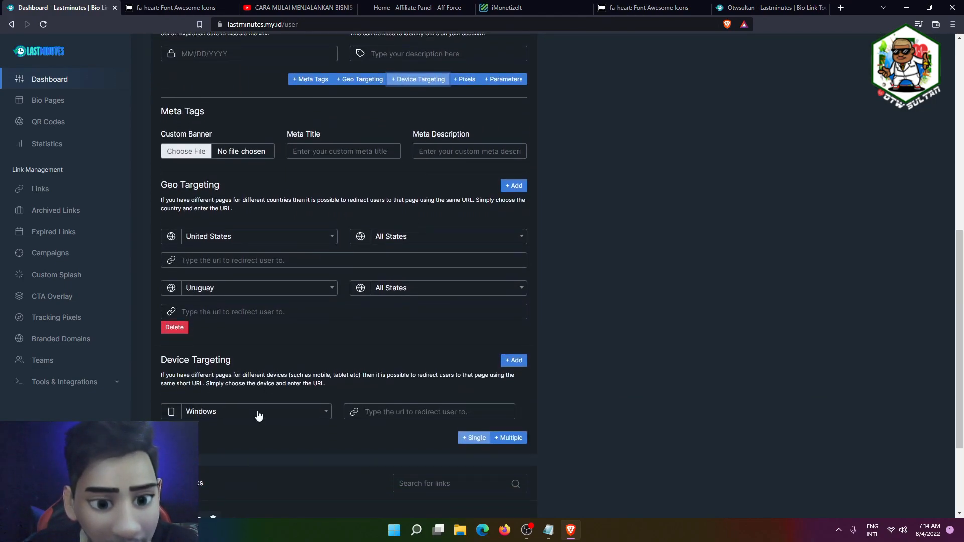
scroll(261, 400, "down", 1)
left_click(260, 362)
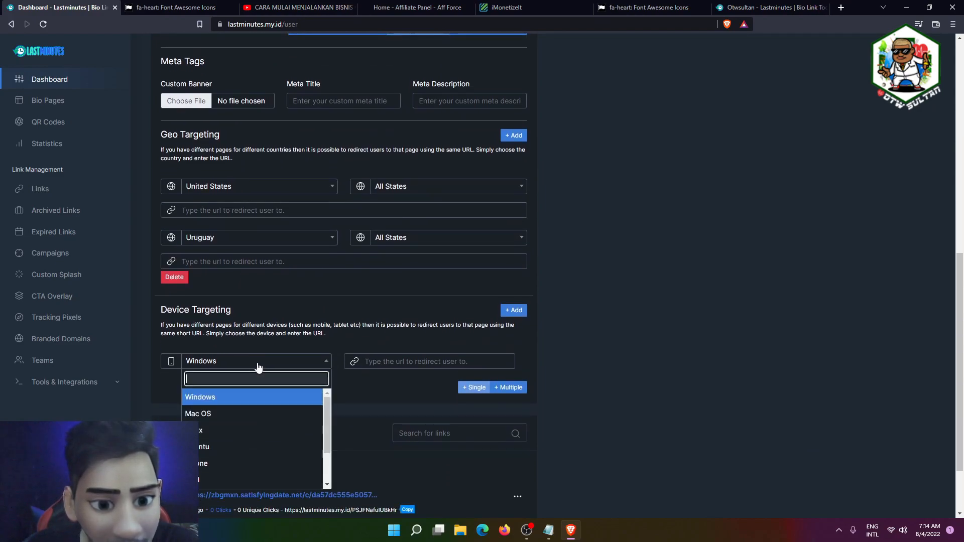
left_click(218, 415)
left_click(384, 362)
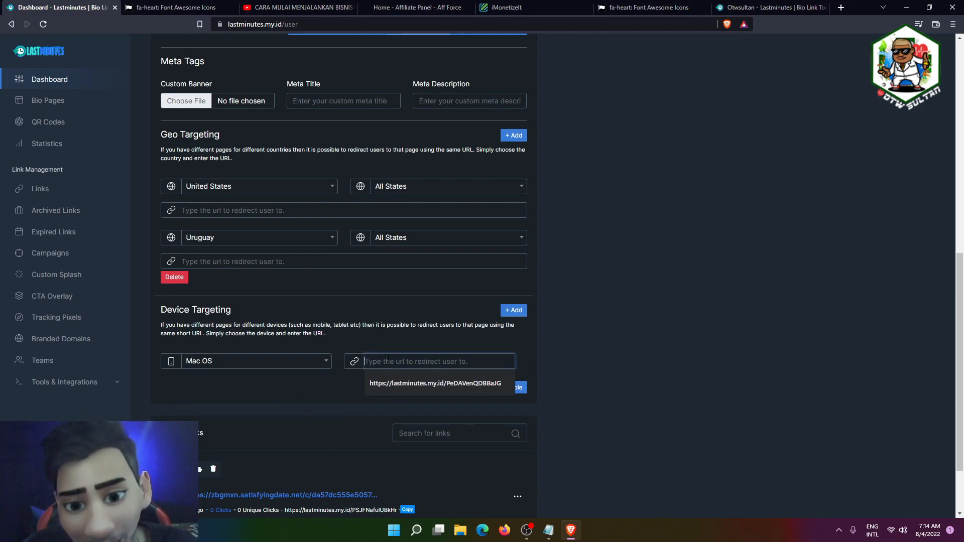
left_click(313, 387)
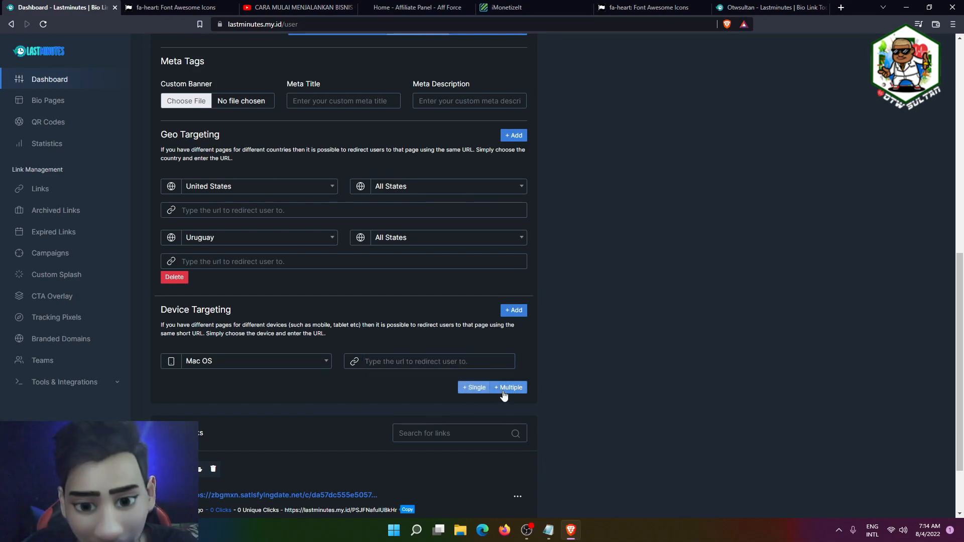
Add a second device-targeting rule for iPhone, leaving its redirect address empty
left_click(514, 311)
left_click(254, 391)
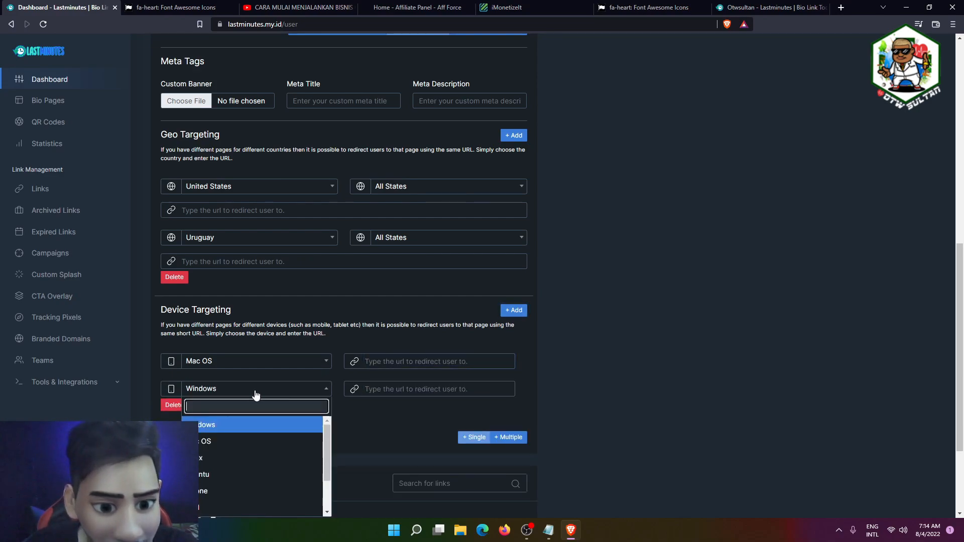
left_click(204, 491)
left_click(369, 389)
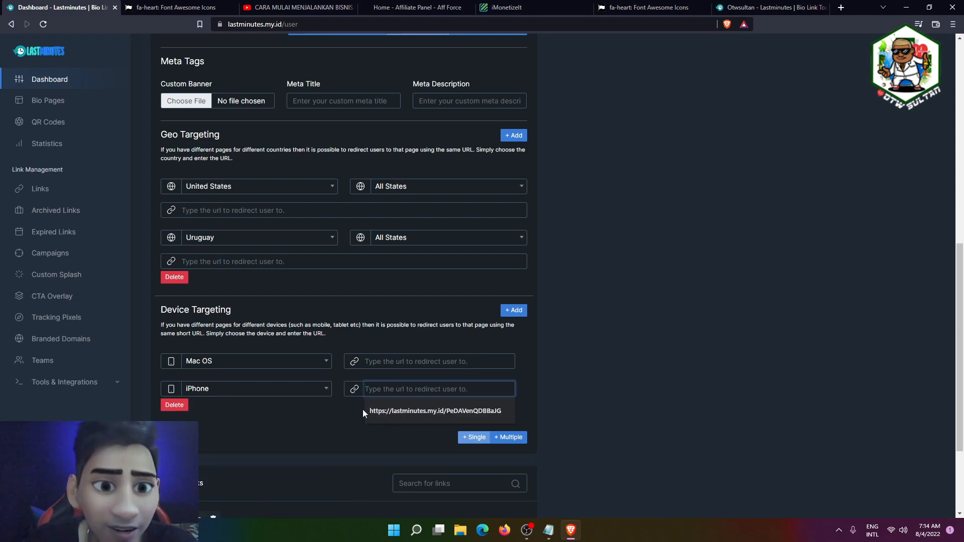
Review the link's description field and the meta tag inputs for custom banner, meta title and meta description
scroll(363, 409, "up", 9)
scroll(378, 216, "down", 3)
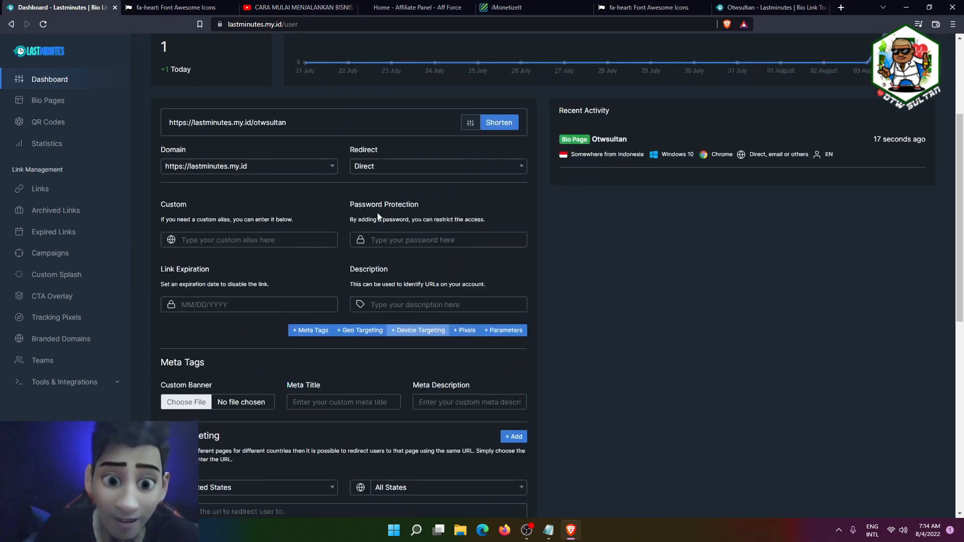
left_click(388, 308)
scroll(351, 351, "down", 1)
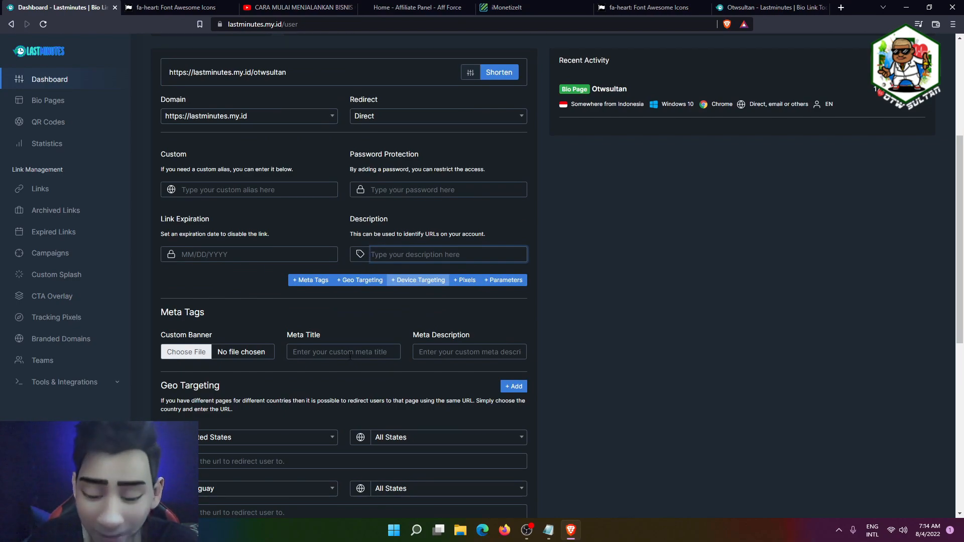
scroll(364, 338, "up", 1)
scroll(362, 336, "down", 1)
scroll(363, 336, "down", 3)
left_click(342, 201)
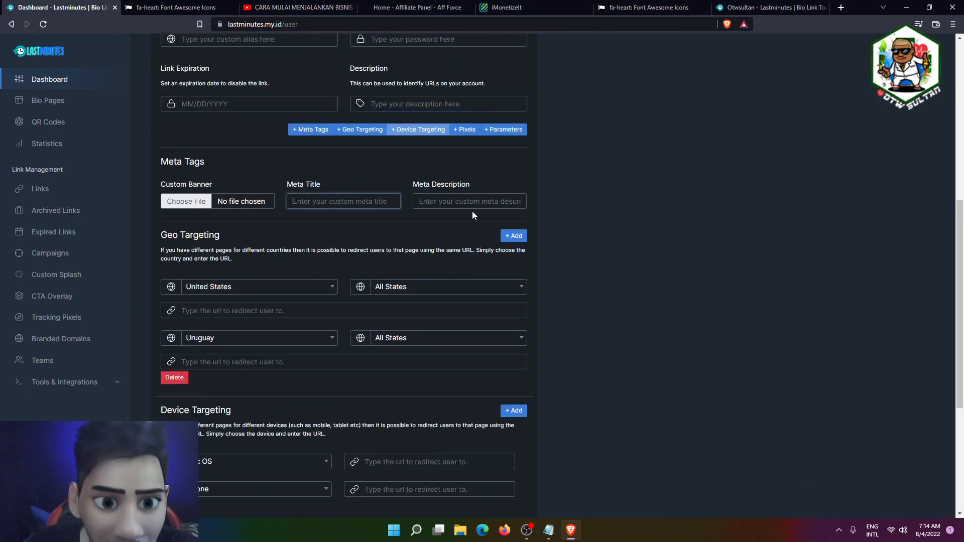
left_click(473, 207)
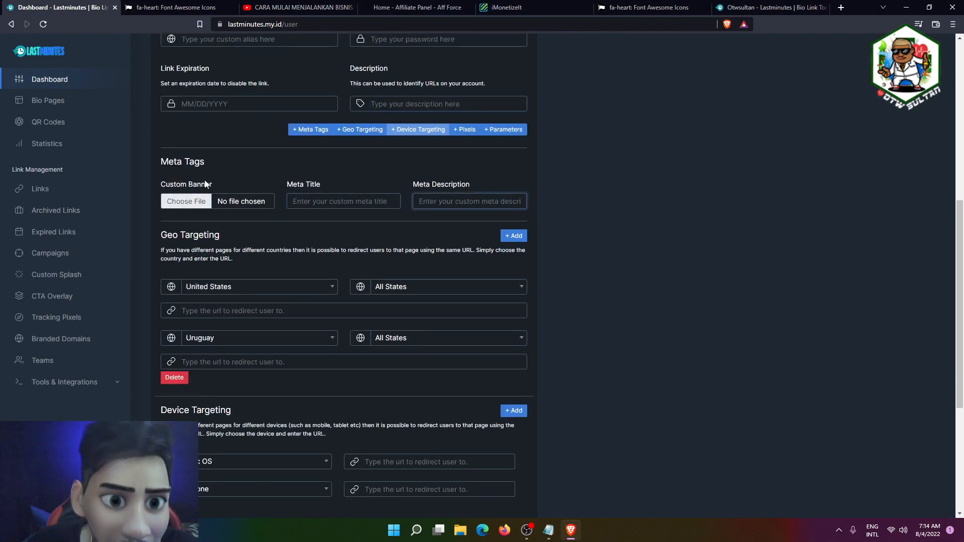
left_click(227, 203)
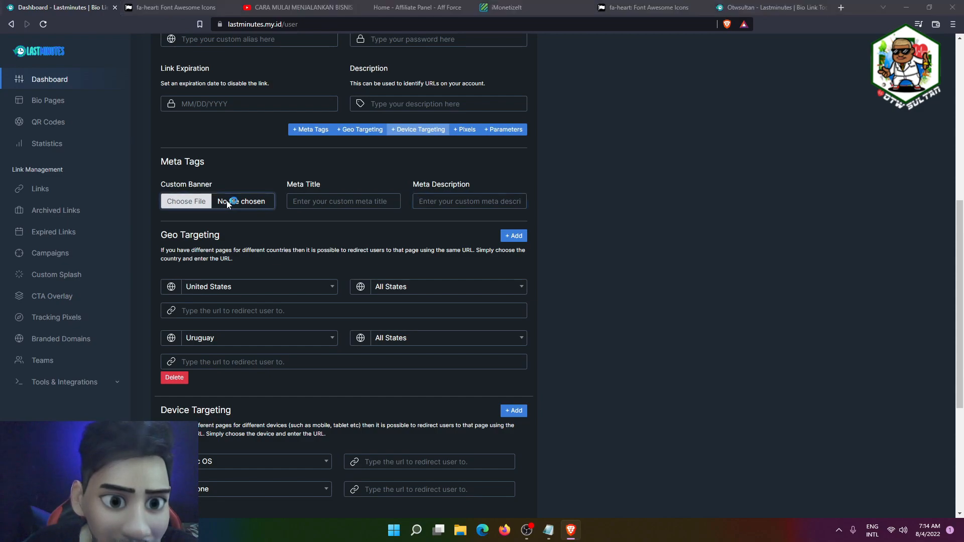
left_click_drag(296, 7, 337, 126)
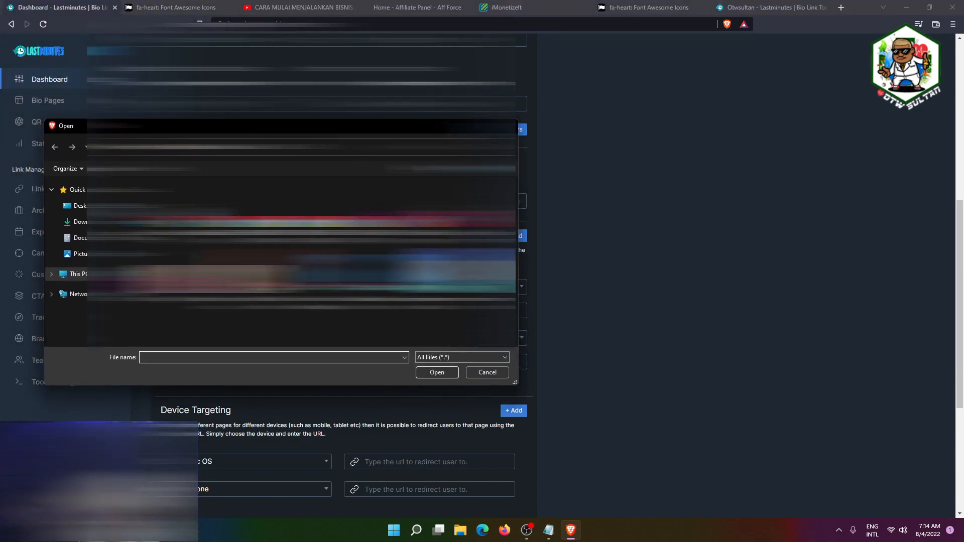
key("Escape")
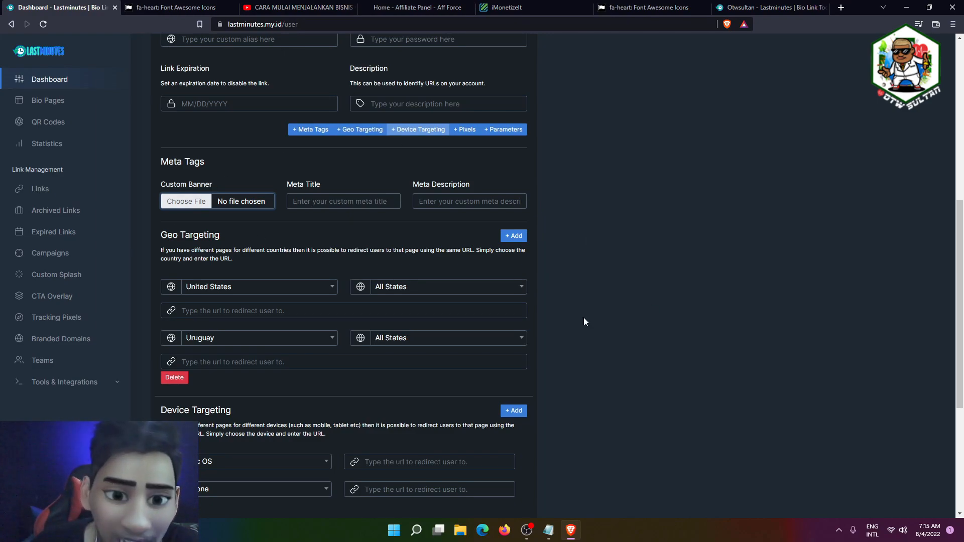
left_click(306, 202)
left_click(420, 201)
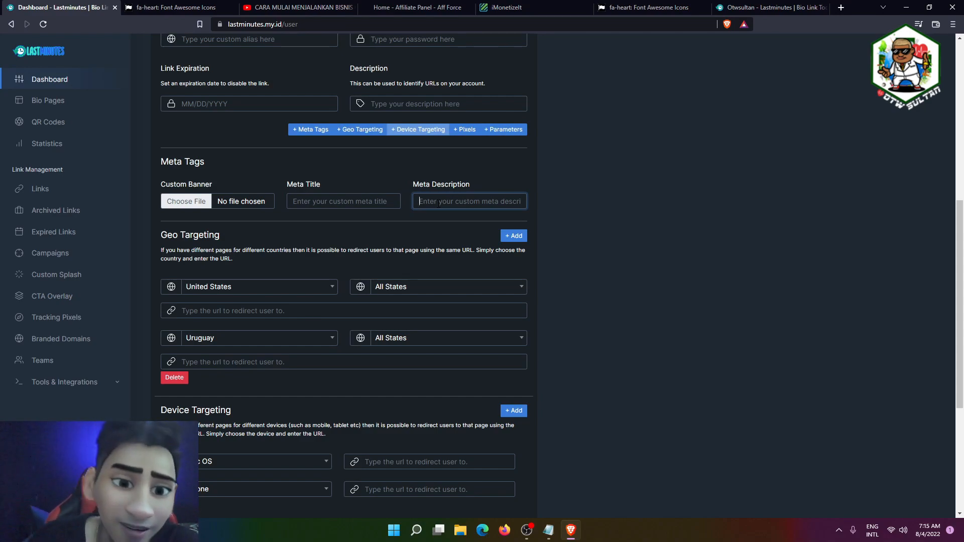
Reload the dashboard and look through the links, archived links, expired links and statistics pages
scroll(351, 251, "up", 7)
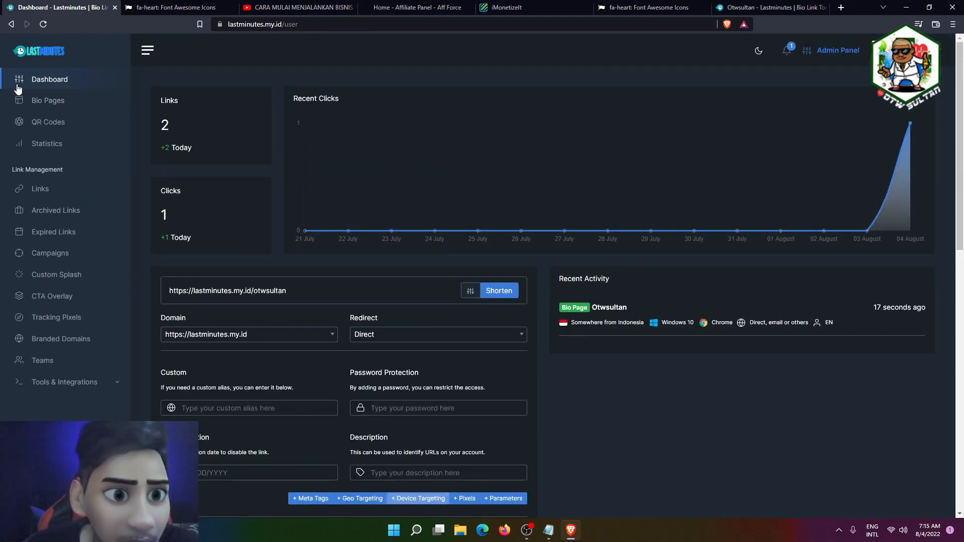
left_click(18, 82)
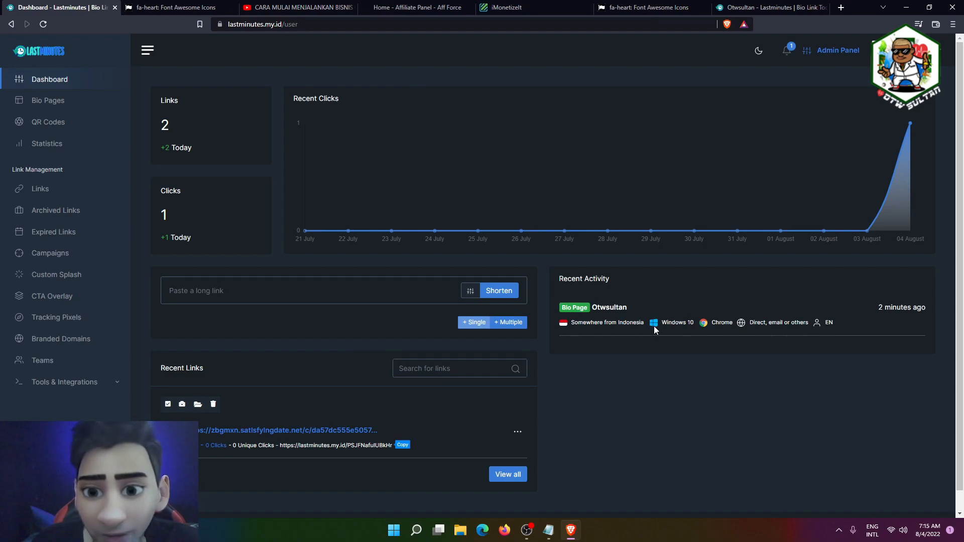
left_click(62, 196)
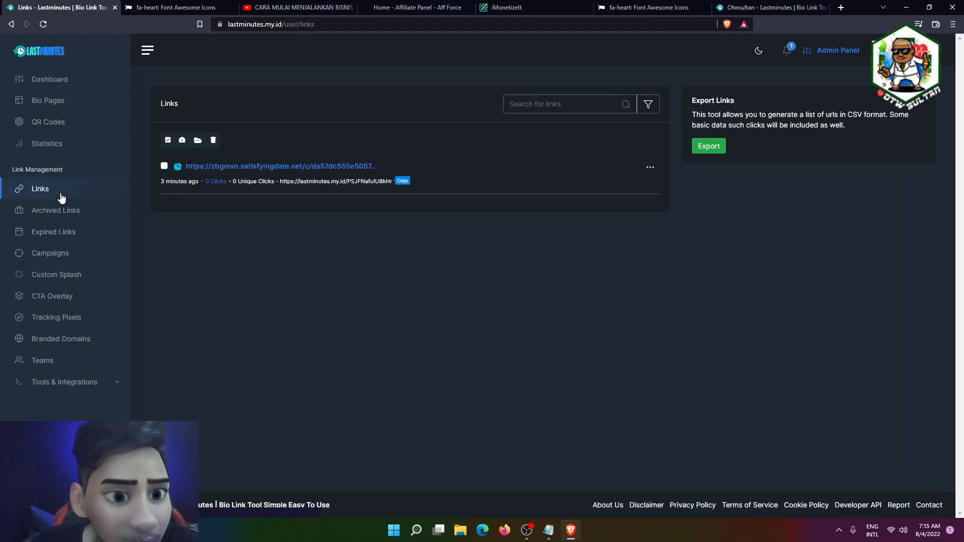
left_click(51, 211)
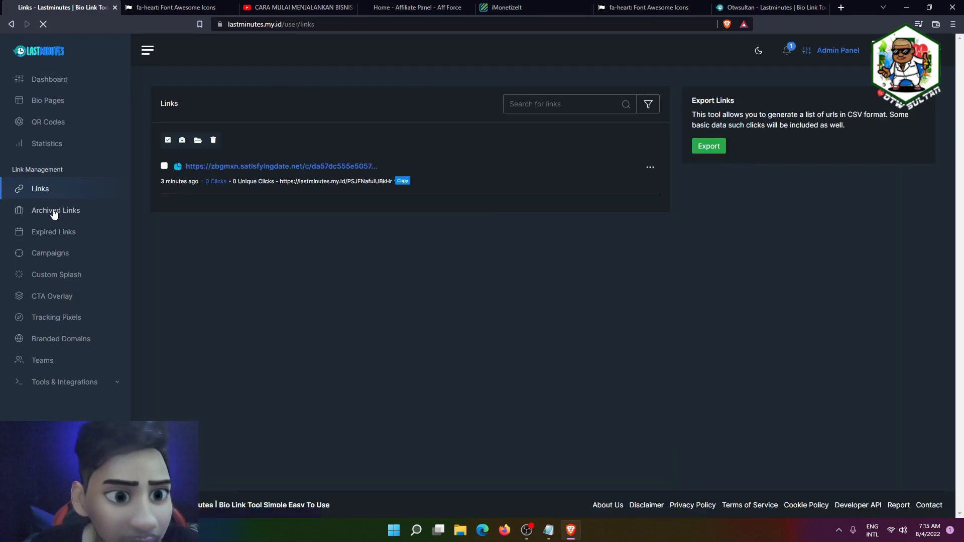
left_click(47, 234)
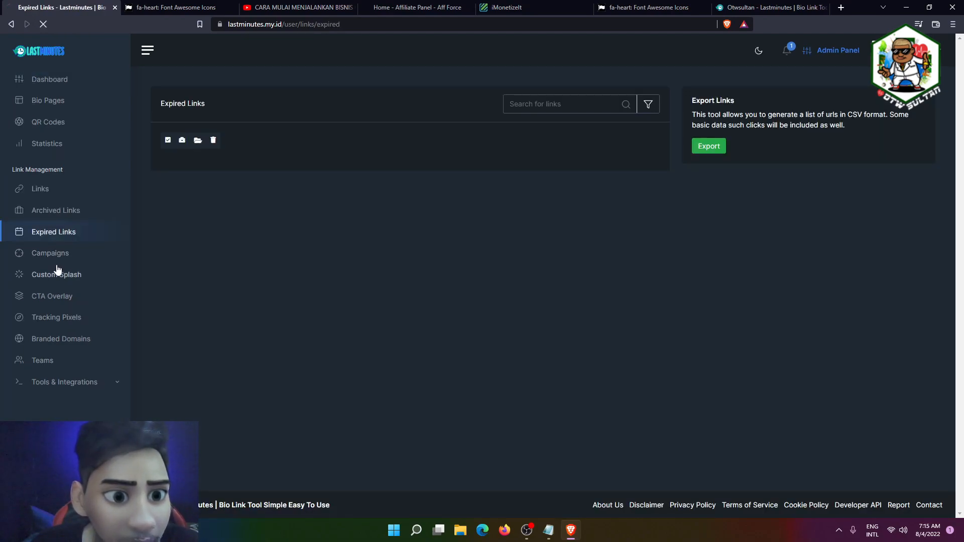
left_click(47, 145)
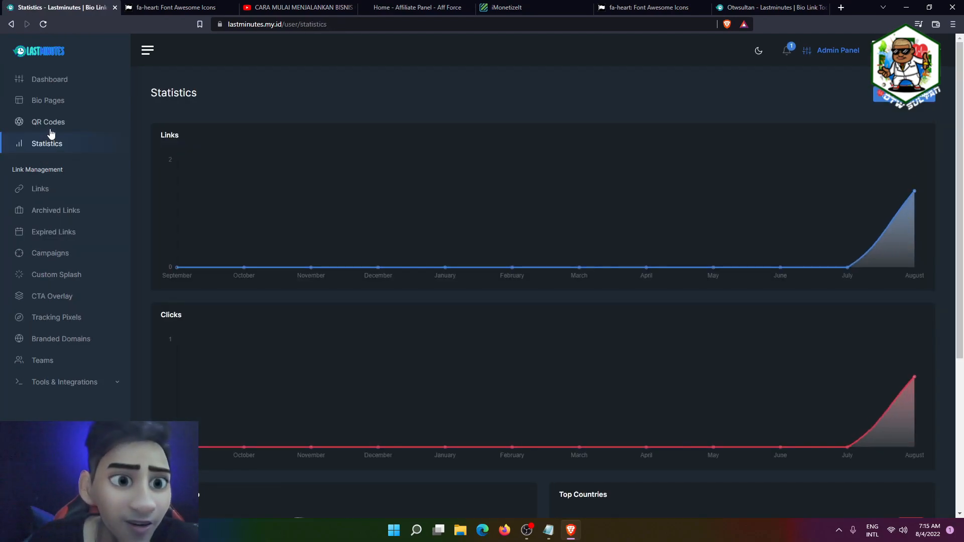
Open the QR Codes page and start creating a new QR code
left_click(49, 124)
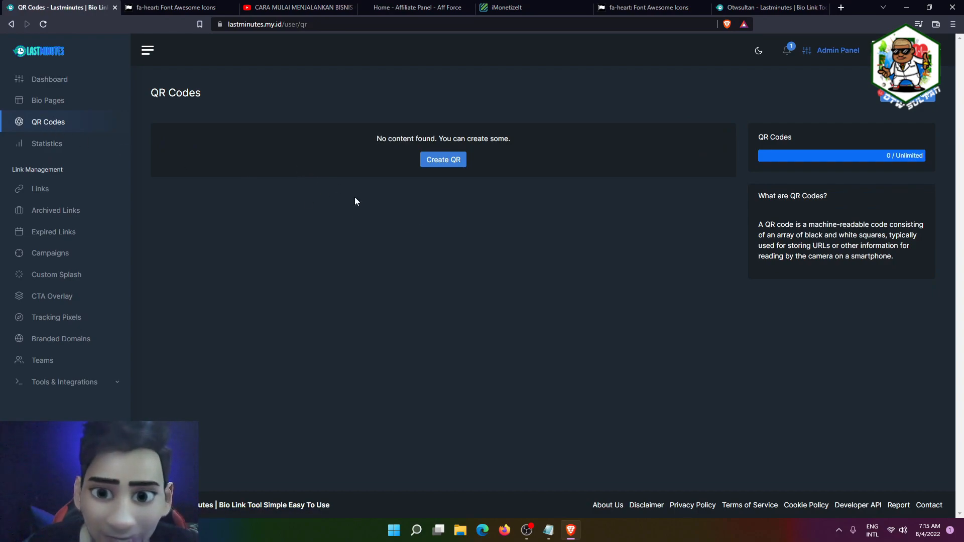
left_click(445, 166)
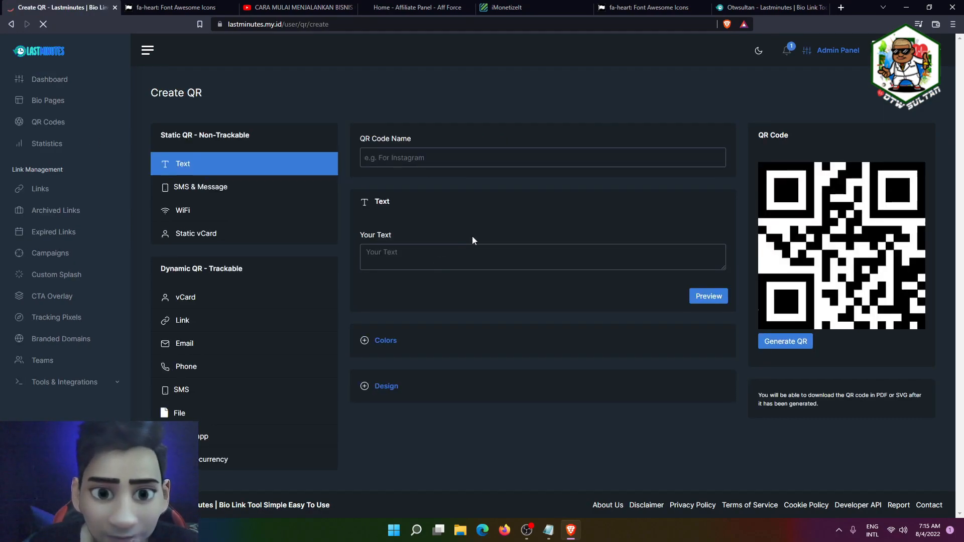